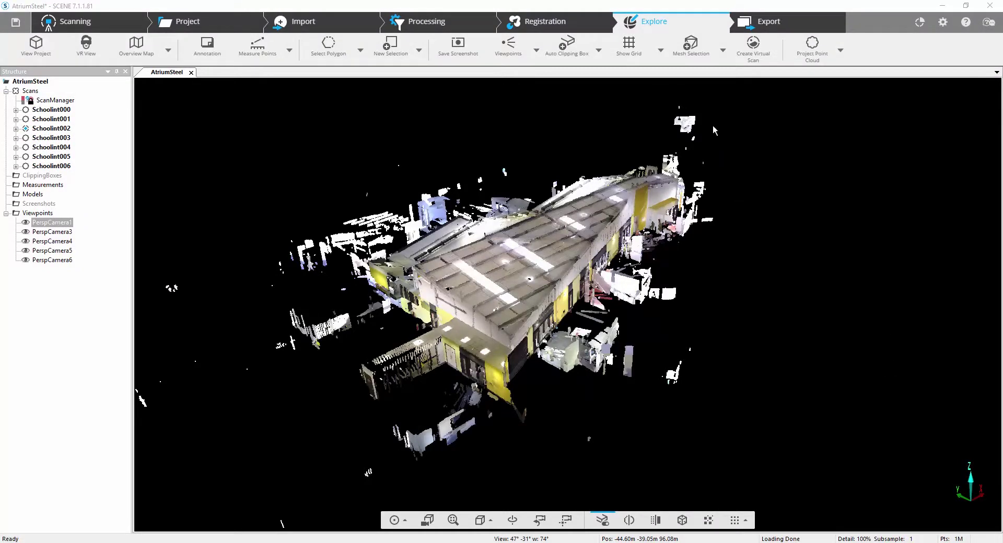
Open the SendToRevit toolbar and move it into the empty area of the ribbon.
left_click(919, 21)
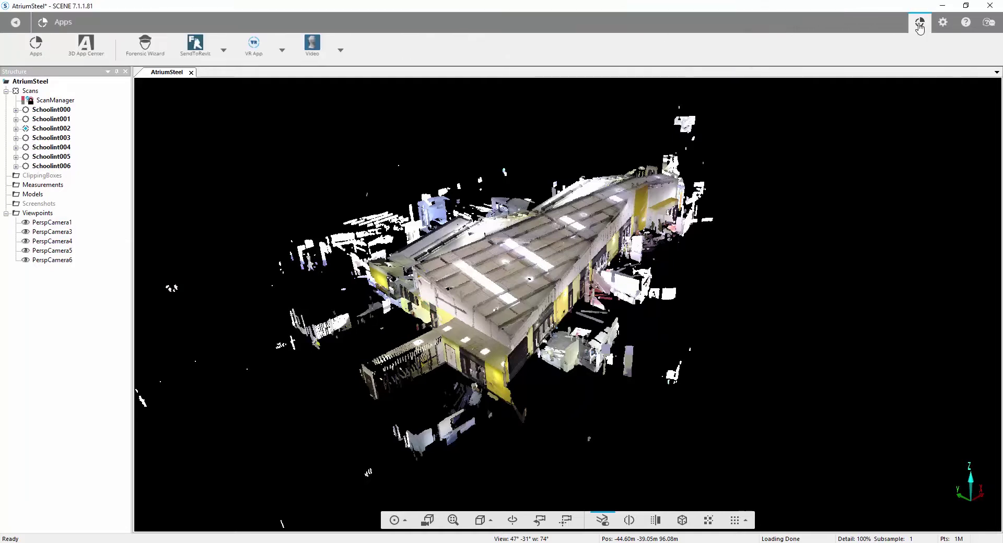
left_click(222, 52)
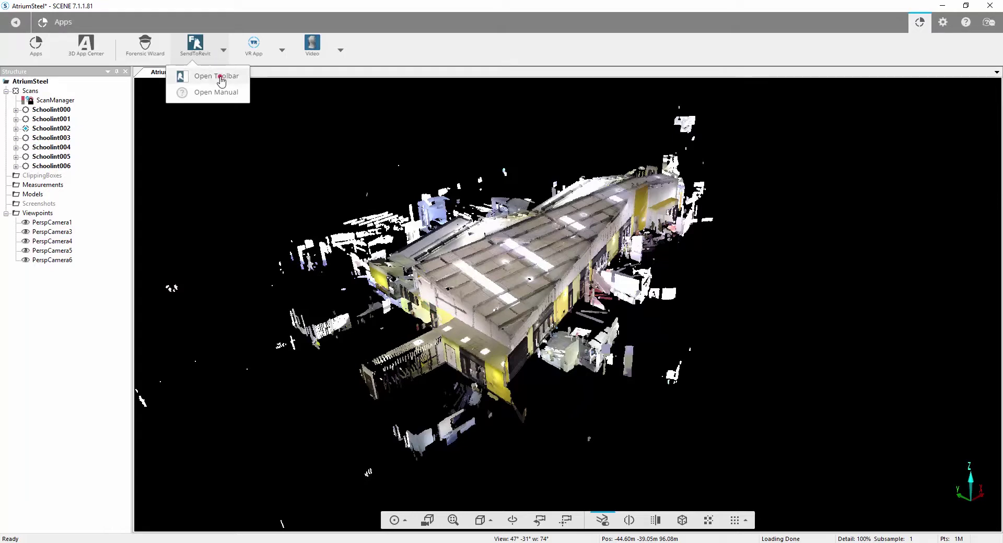
left_click(220, 77)
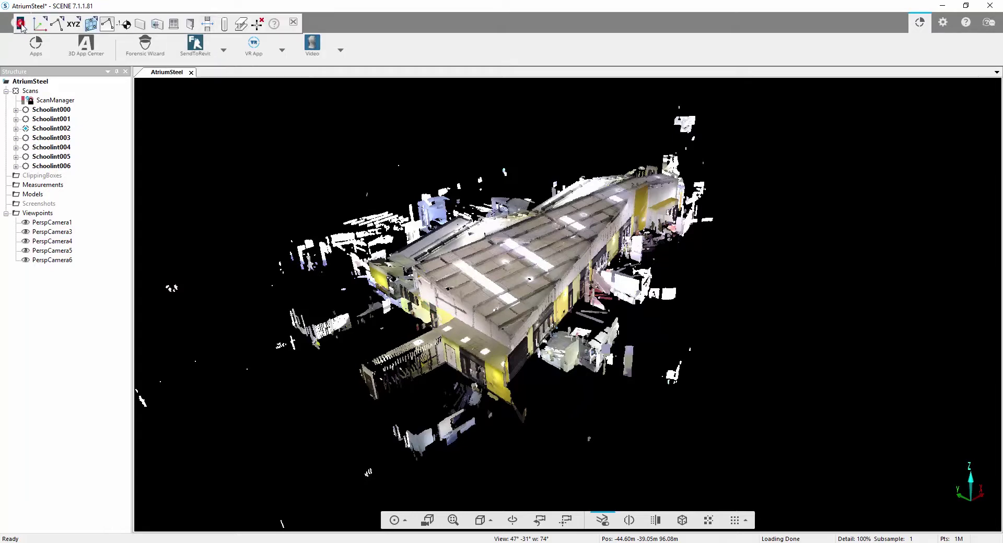
left_click_drag(21, 25, 412, 50)
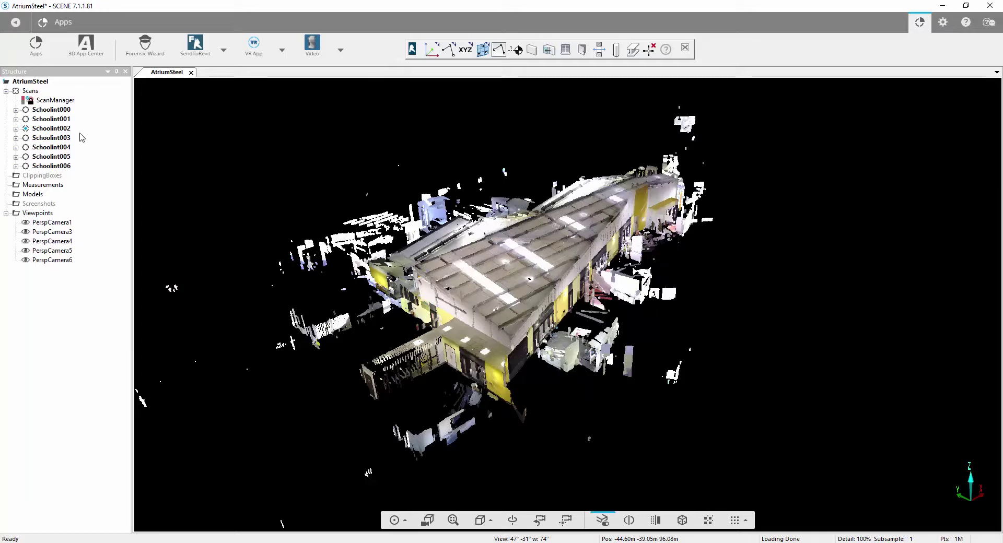
Open the Schoolint003 scan in Quick View.
right_click(62, 138)
mouse_move(127, 156)
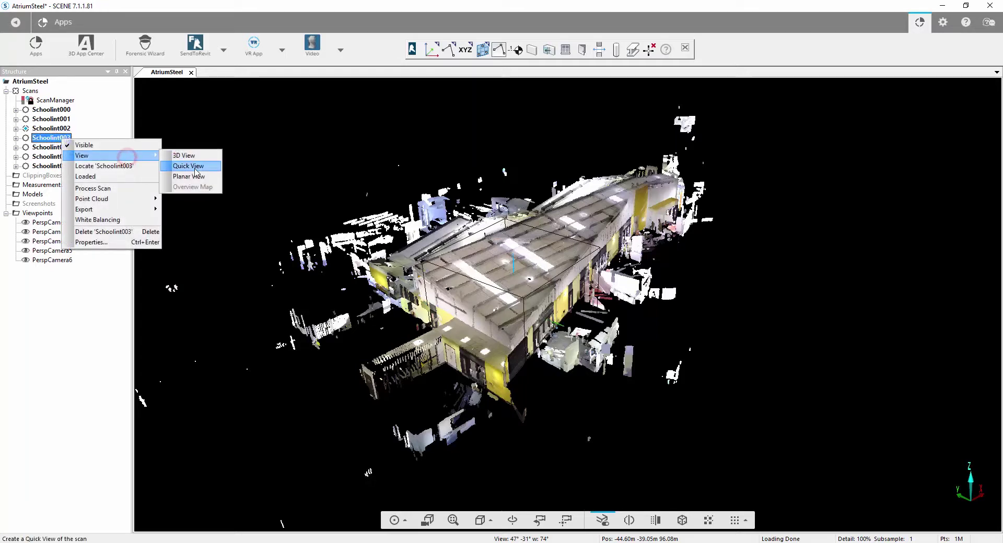
left_click(178, 167)
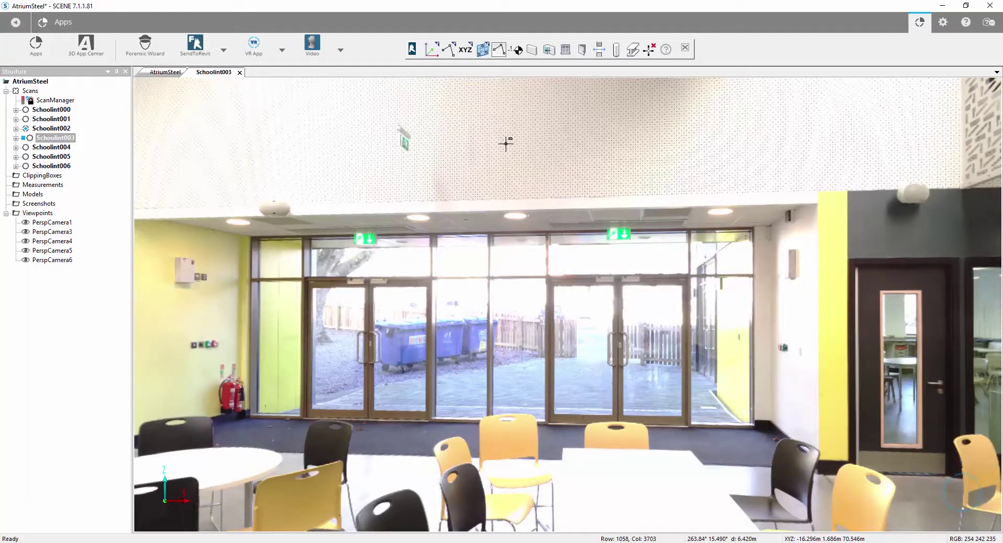
Place a new level at a floor point by the base of the yellow wall next to the roller shutter.
left_click_drag(480, 179, 399, 192)
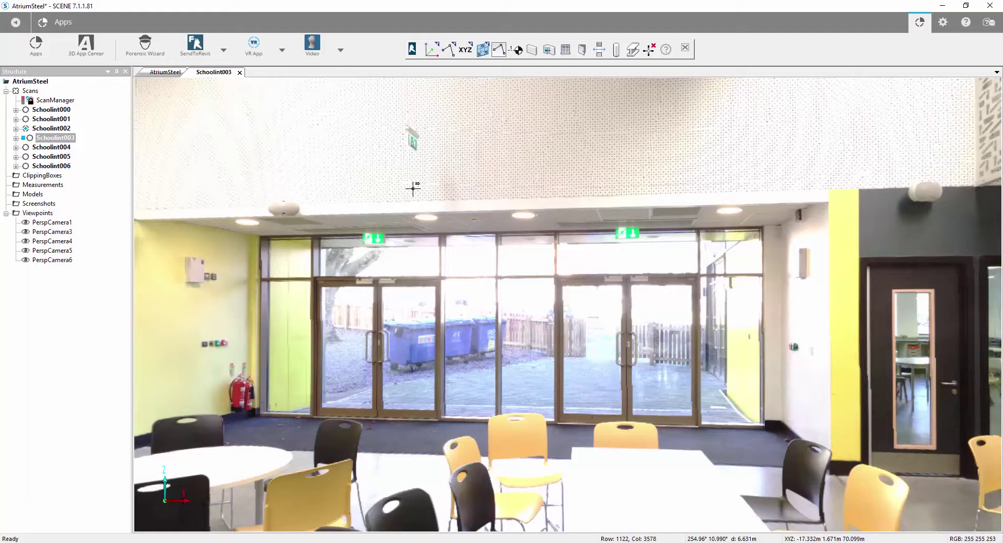
left_click_drag(413, 189, 551, 176)
left_click_drag(304, 252, 410, 251)
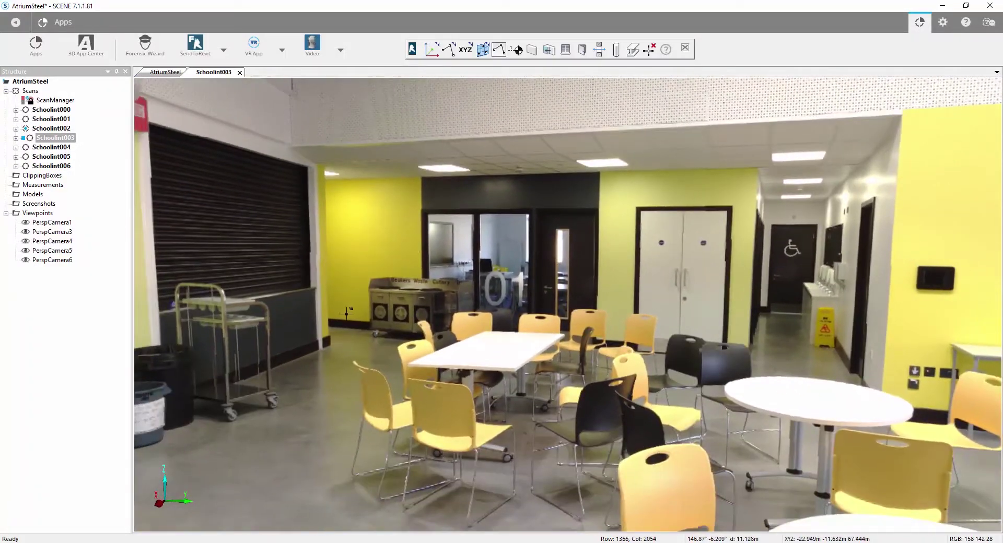
scroll(344, 315, "down", 2)
scroll(345, 315, "up", 4)
scroll(344, 316, "up", 4)
left_click_drag(320, 316, 380, 336)
scroll(366, 308, "up", 3)
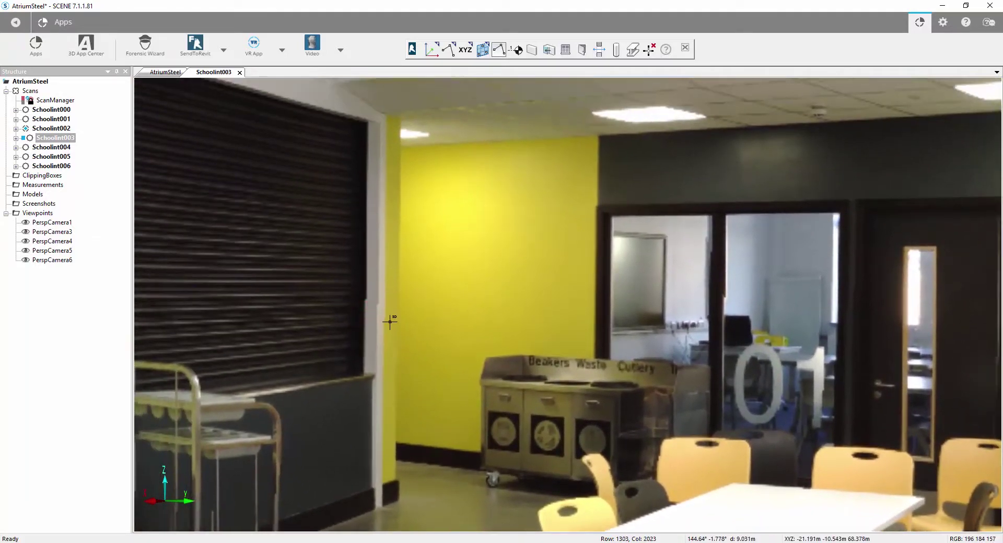
left_click(517, 53)
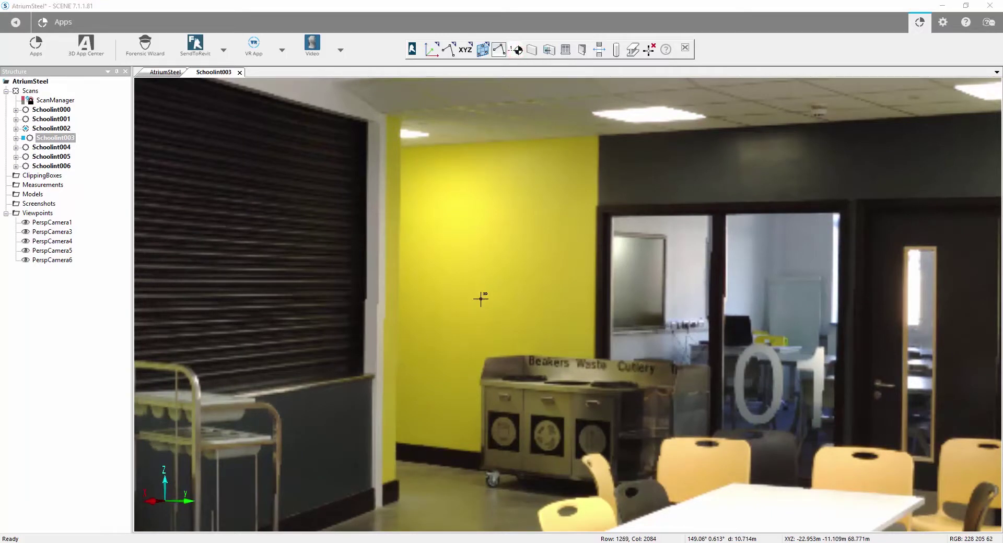
left_click(443, 469)
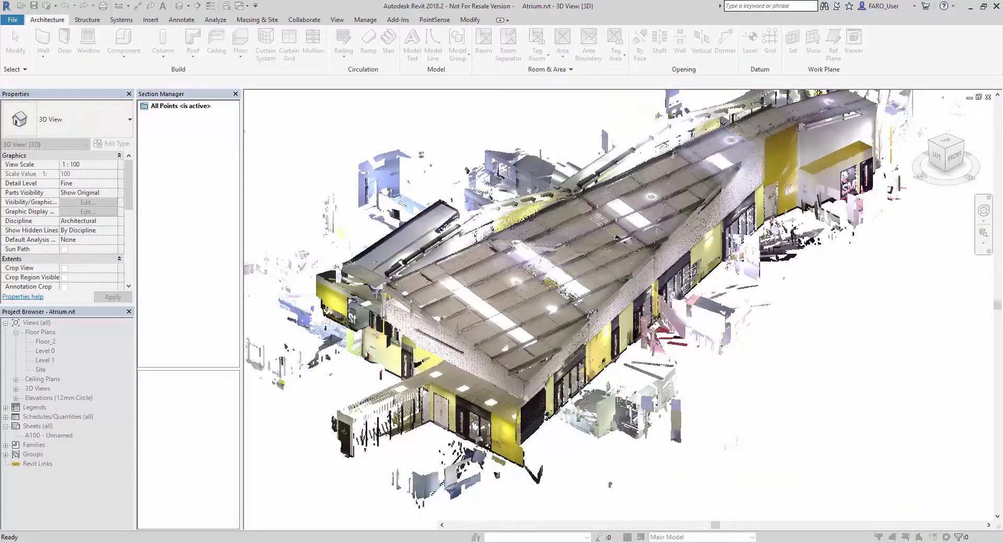
In Revit, rename the newly added floor plan as Ground together with its corresponding level and views, and open it.
left_click(50, 343)
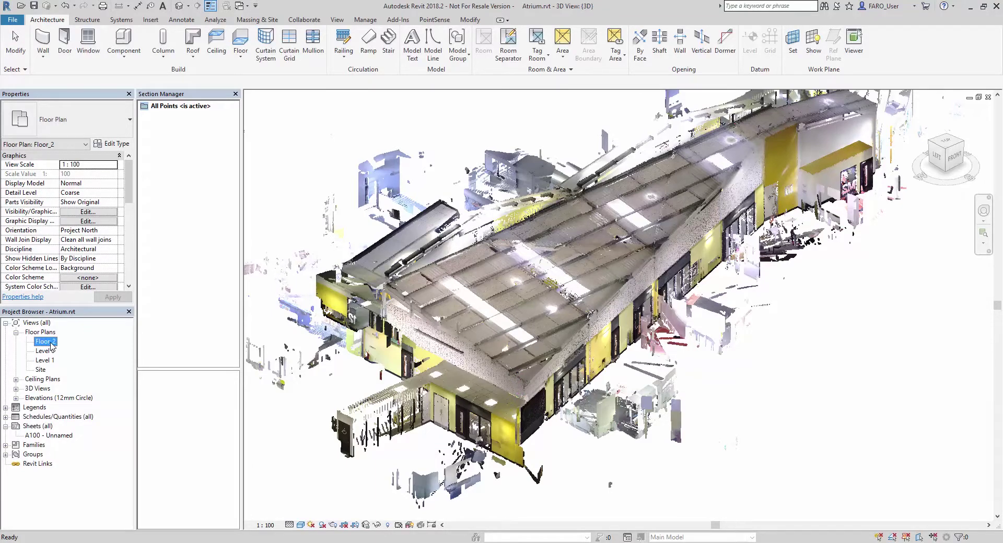
right_click(51, 346)
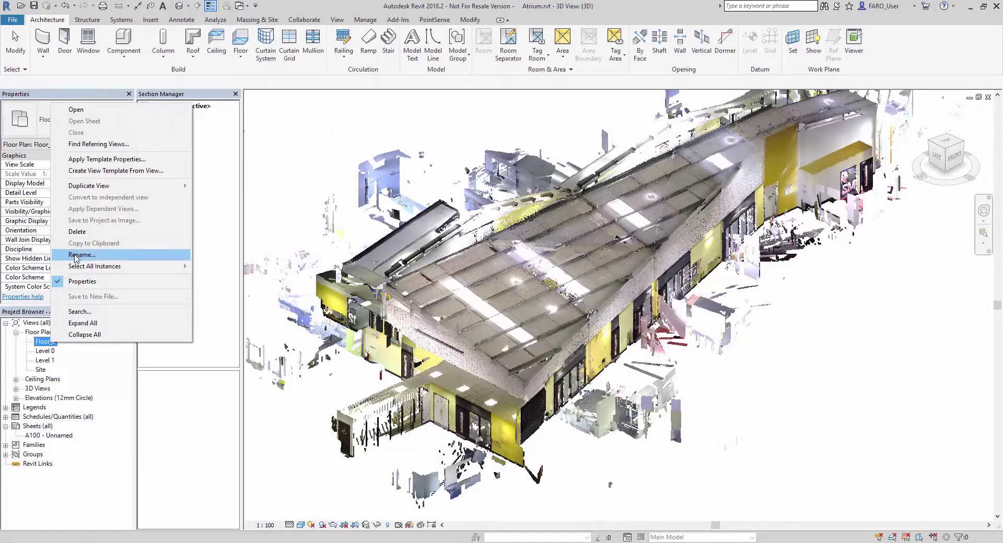
left_click(81, 255)
type("GRound")
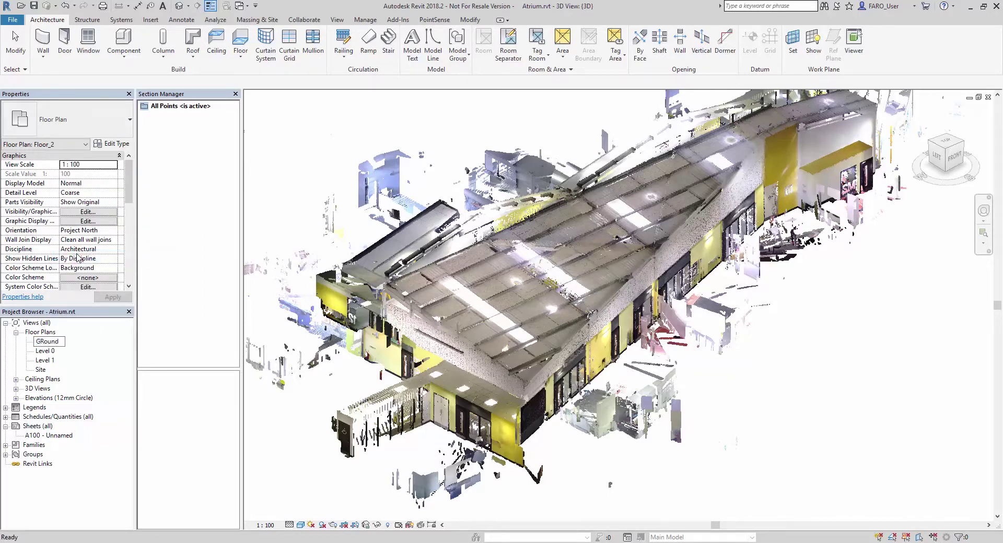
left_click(43, 343)
key("BackSpace")
left_click(34, 500)
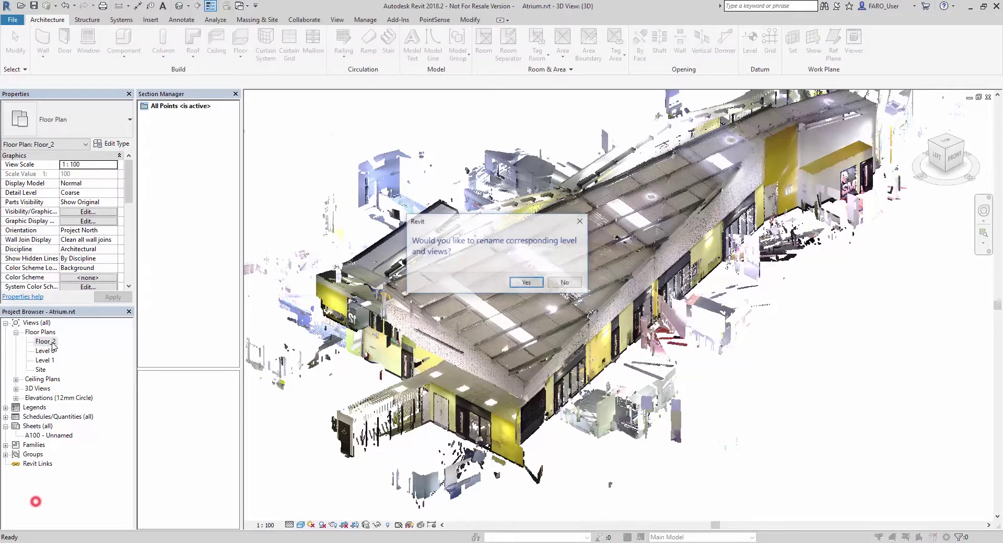
left_click(532, 284)
double_click(45, 341)
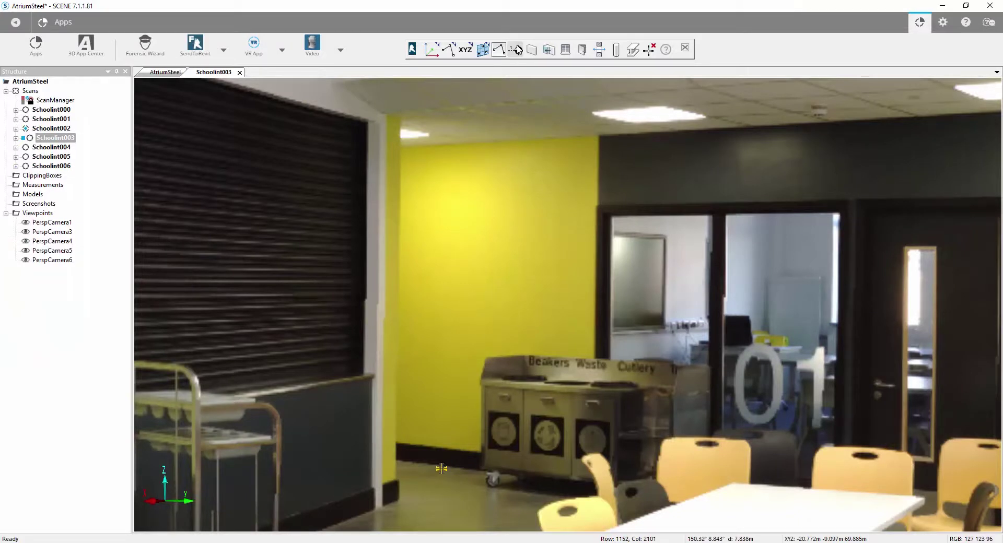
In SCENE, place another level at the top edge of the yellow wall, and open its new floor plan in Revit.
left_click(517, 49)
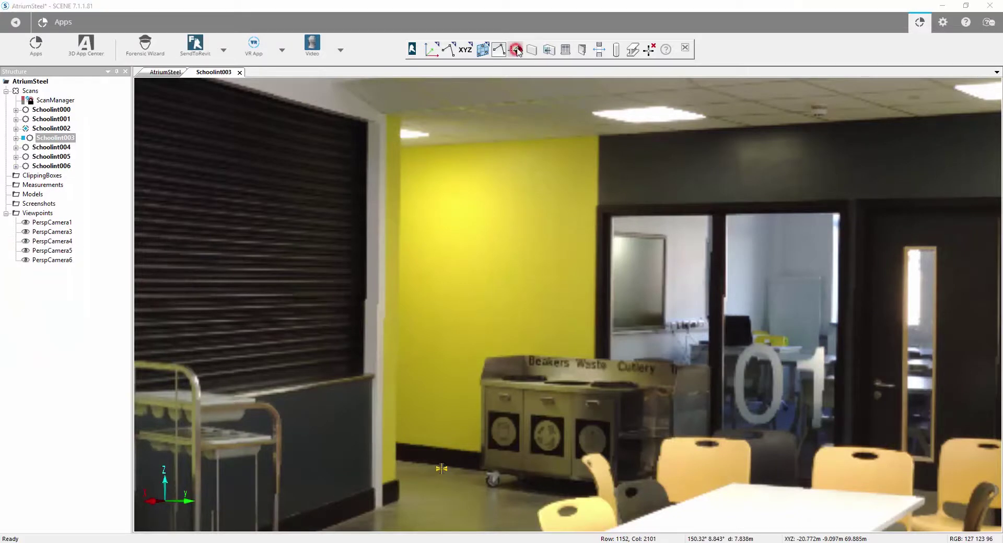
left_click(526, 140)
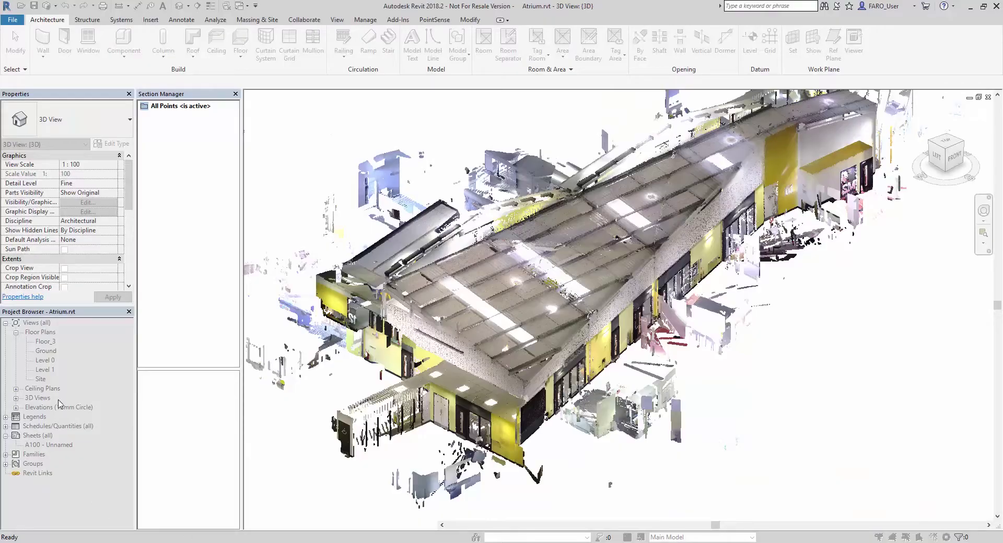
left_click(46, 341)
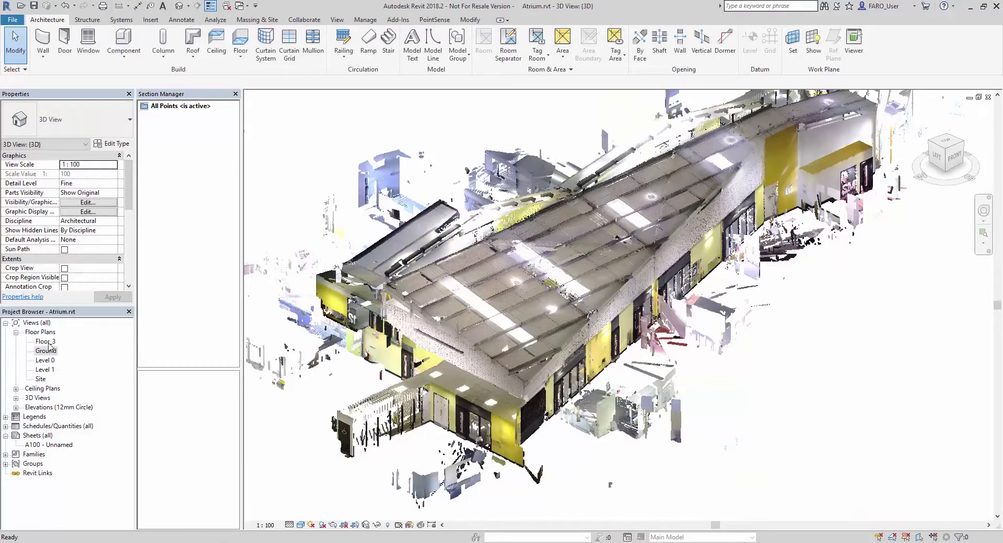
double_click(46, 342)
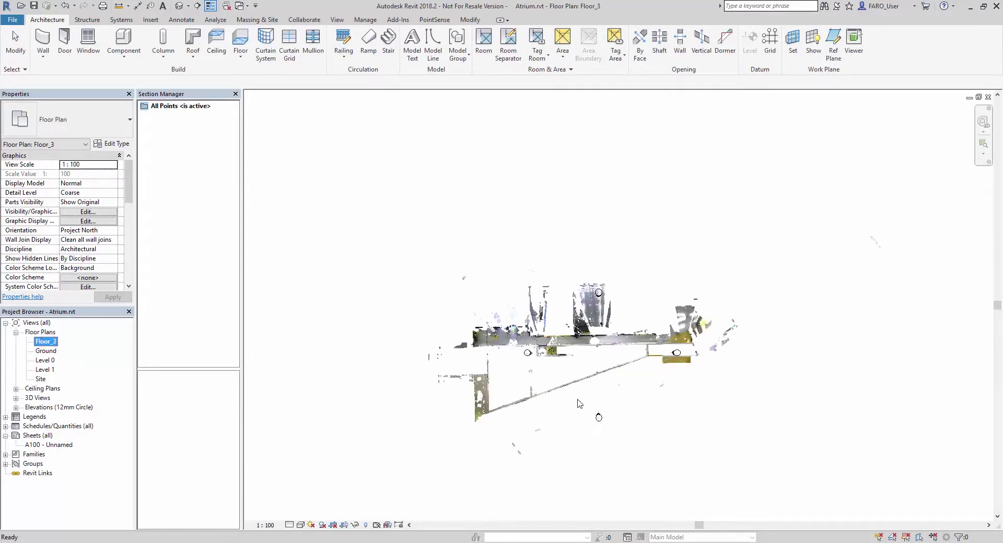
Rename this floor plan as Top of Wall together with its corresponding level and views, and return to the 3D view.
right_click(53, 343)
left_click(89, 253)
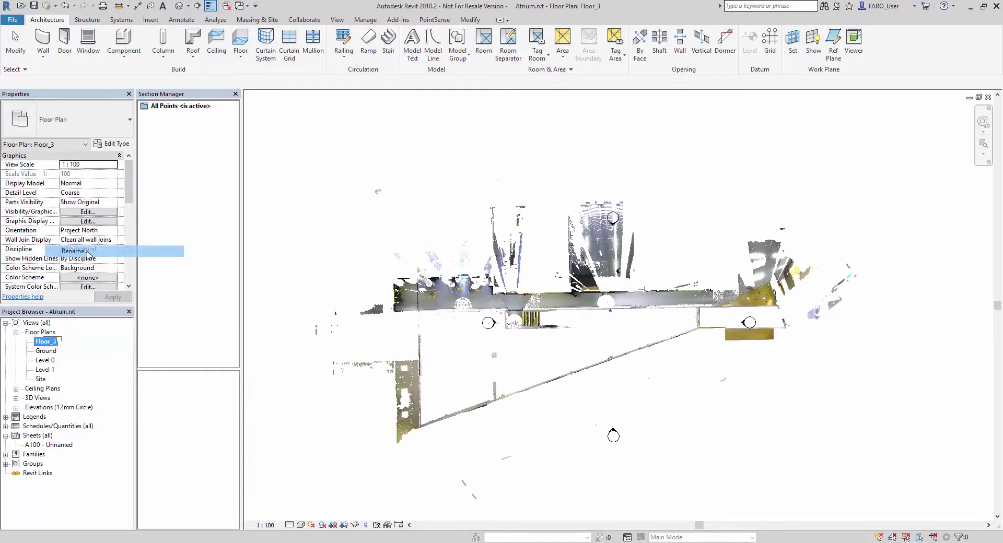
type("Top of ")
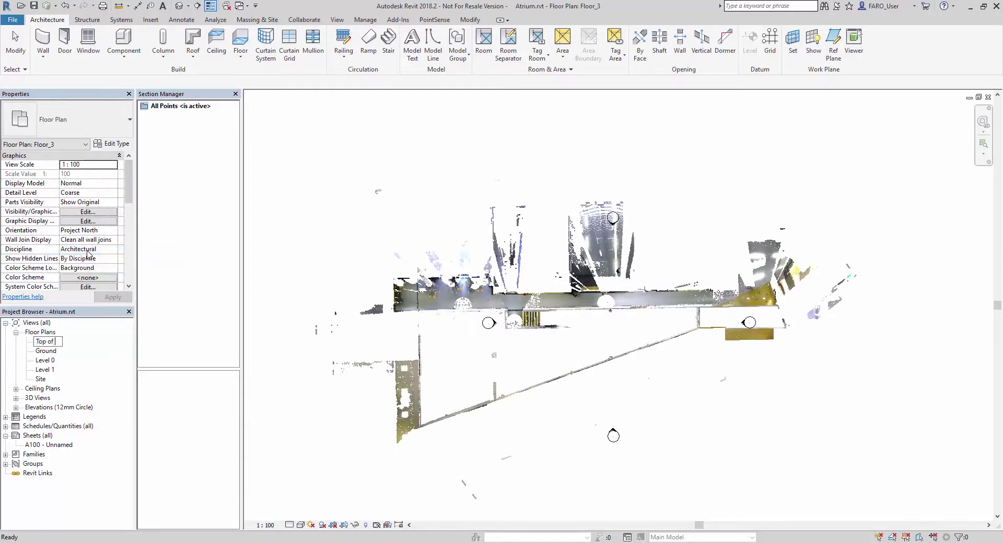
type("Wall")
left_click(102, 499)
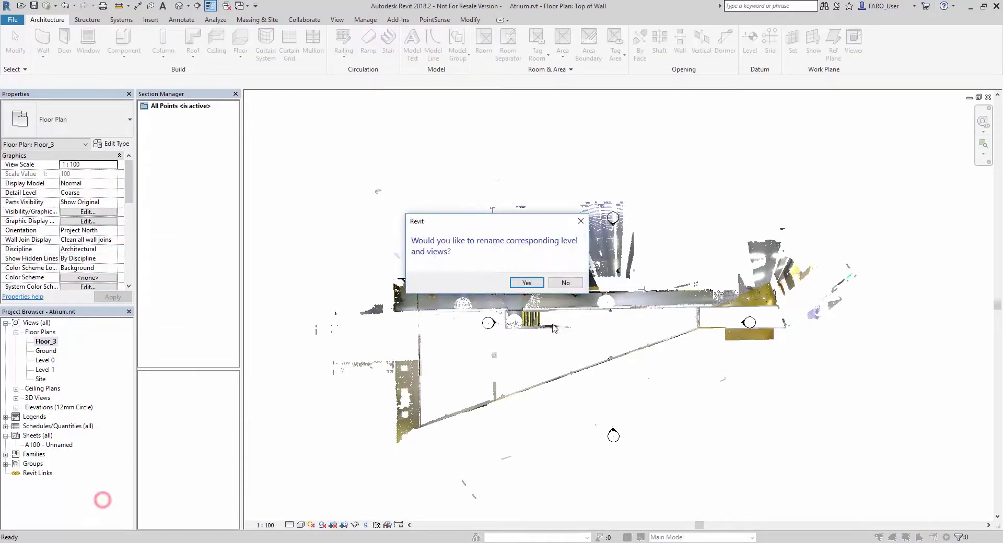
left_click(524, 284)
left_click(180, 6)
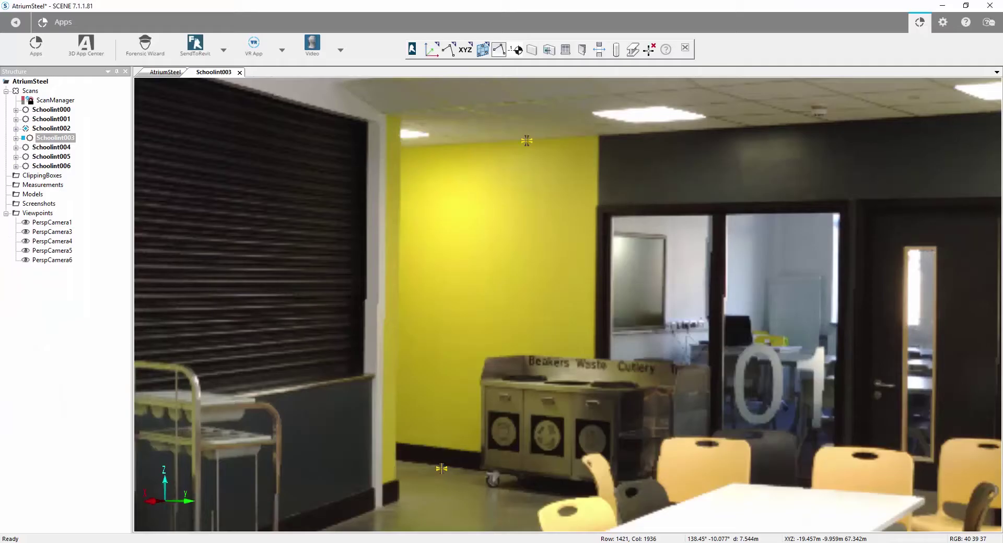
In SCENE, start the Wall command with automatic levels off, using Ground as base and Top of Wall as top.
scroll(566, 240, "down", 4)
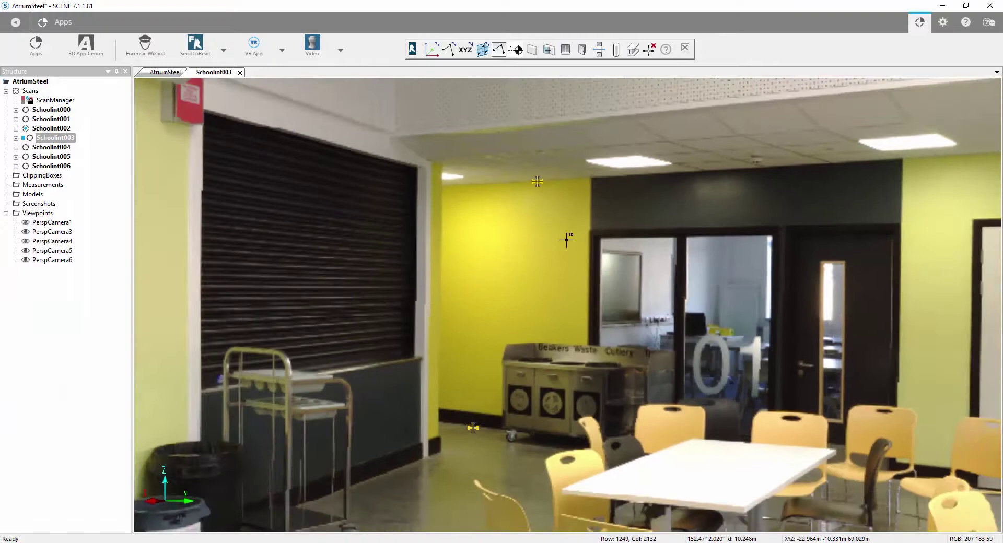
left_click_drag(567, 240, 479, 267)
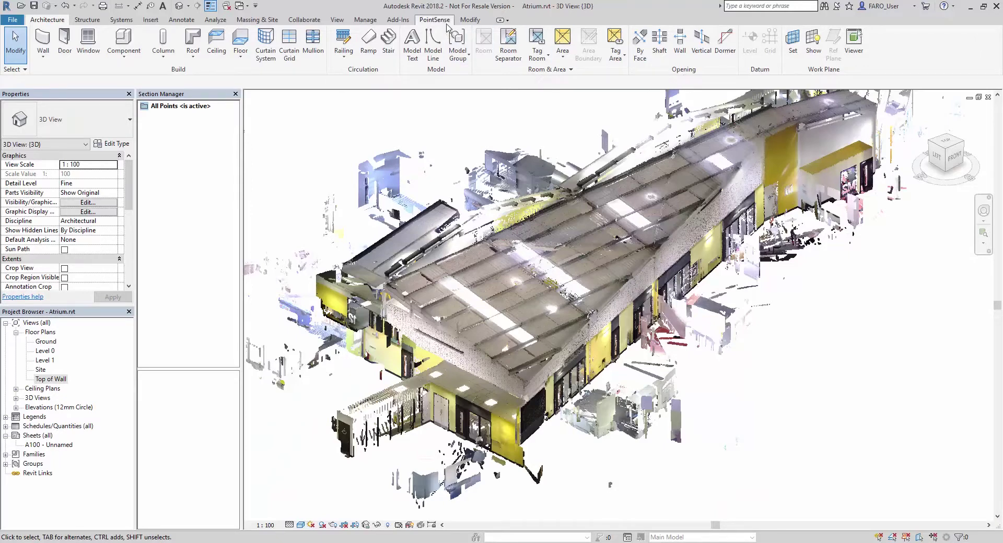
left_click(441, 20)
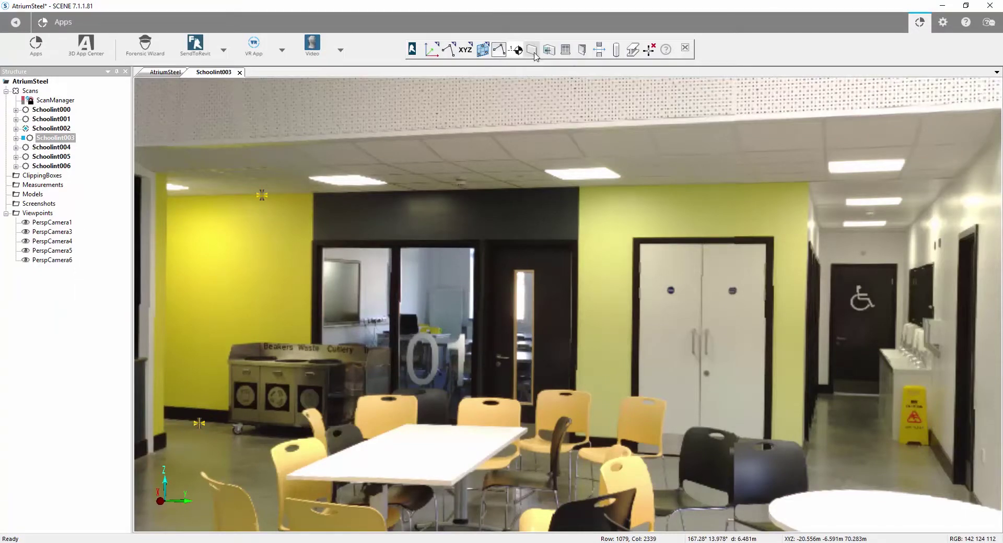
left_click(532, 50)
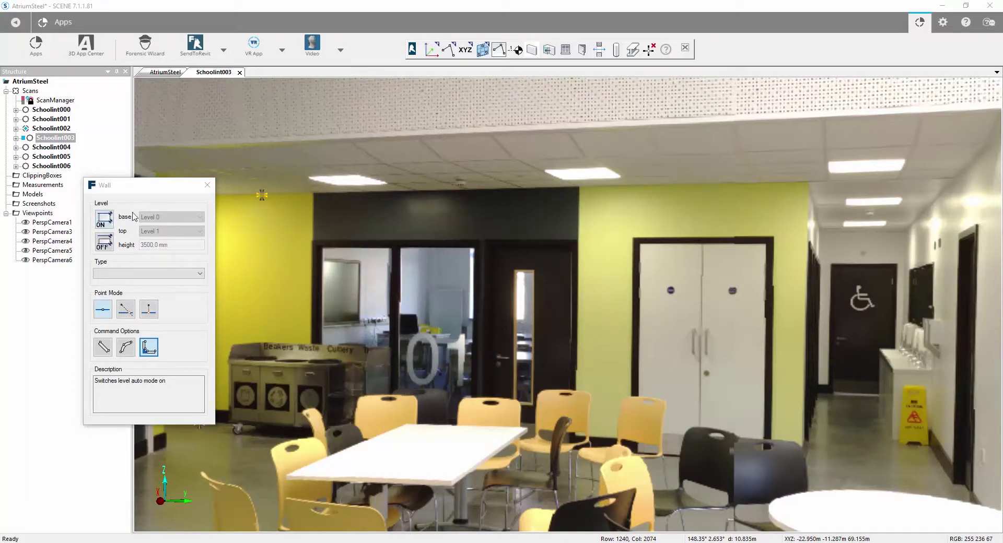
left_click(104, 242)
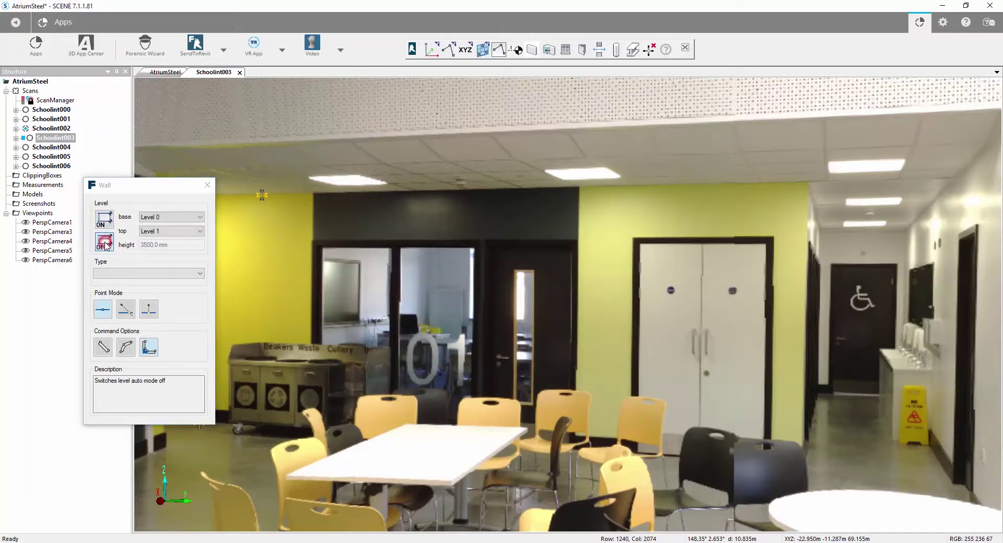
left_click(199, 217)
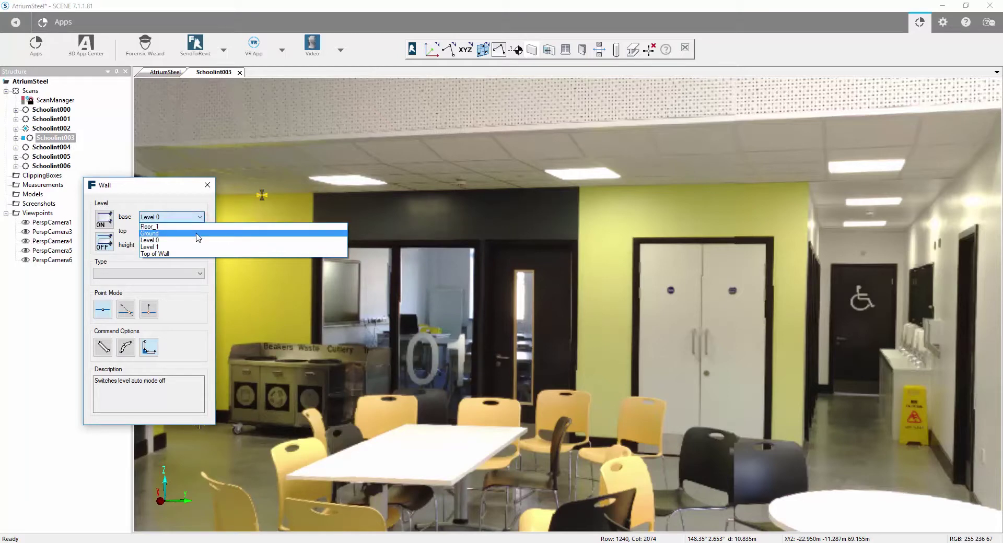
left_click(198, 233)
left_click(200, 231)
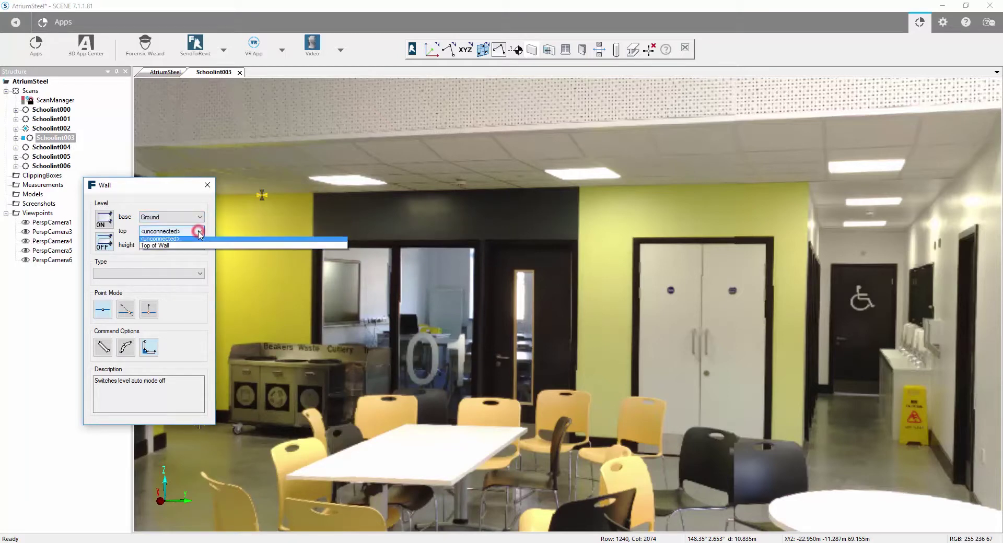
left_click(195, 248)
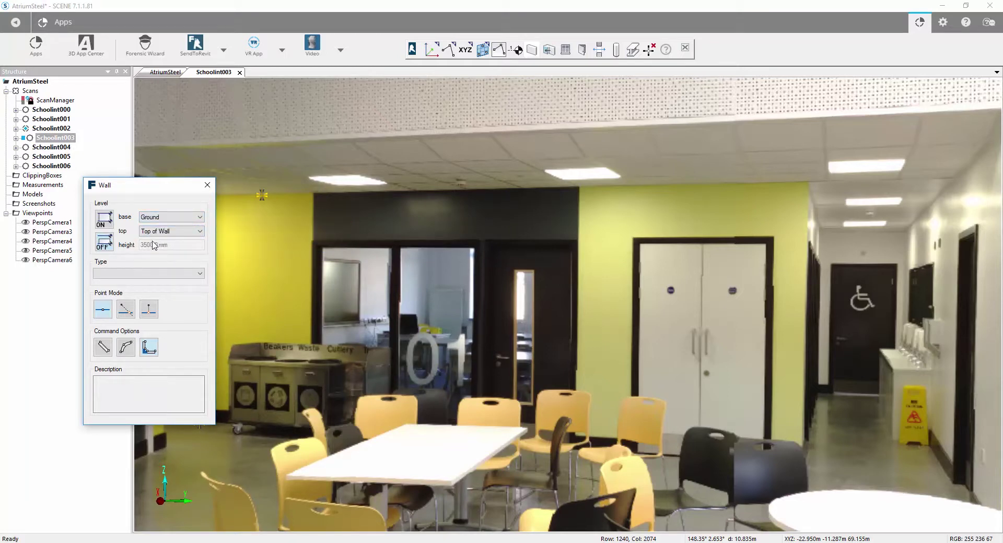
Set the wall type to Wall-Int_12P-100Blk-12P and move the Wall dialog clear of the yellow wall.
left_click(188, 273)
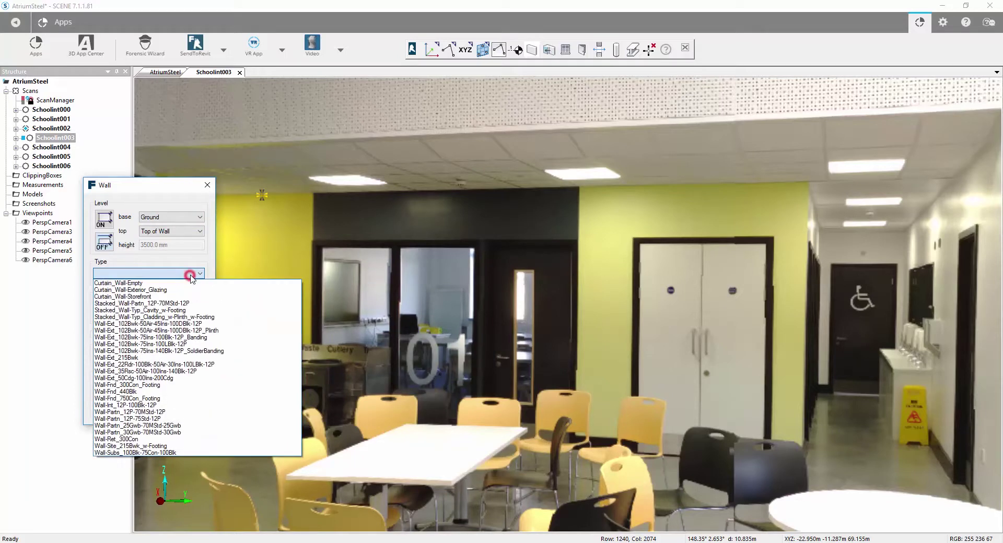
left_click(169, 406)
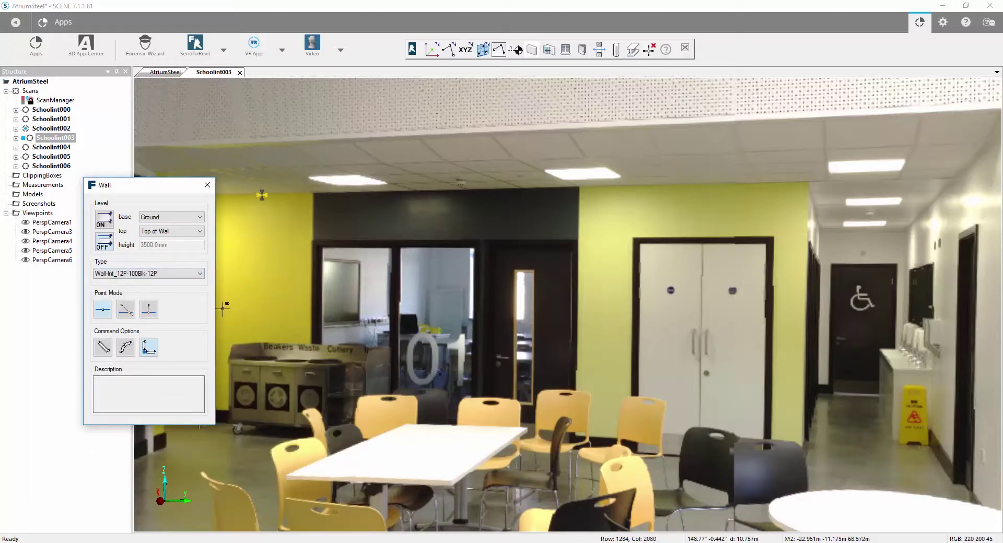
left_click_drag(135, 192, 79, 164)
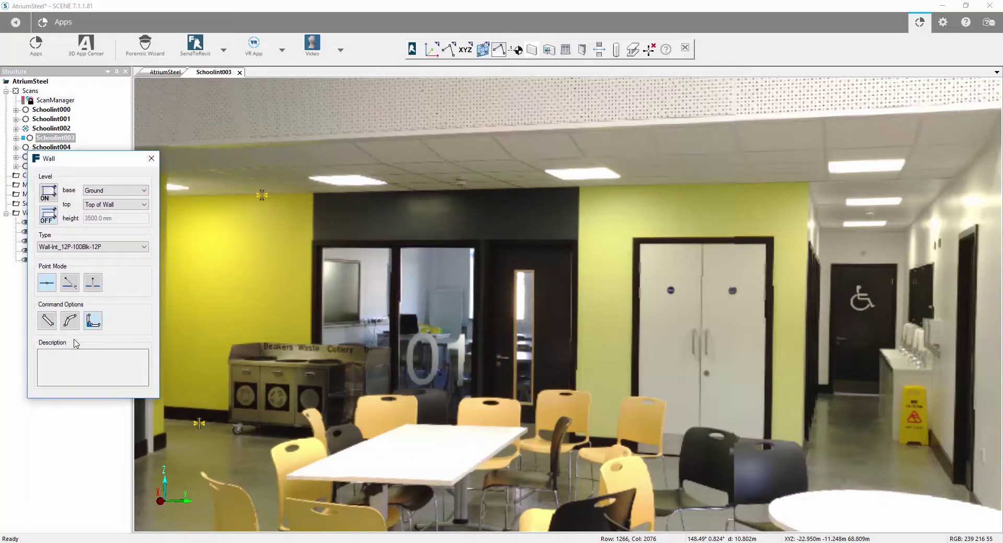
Set the Wall command to create continuous walls from several points.
left_click(52, 325)
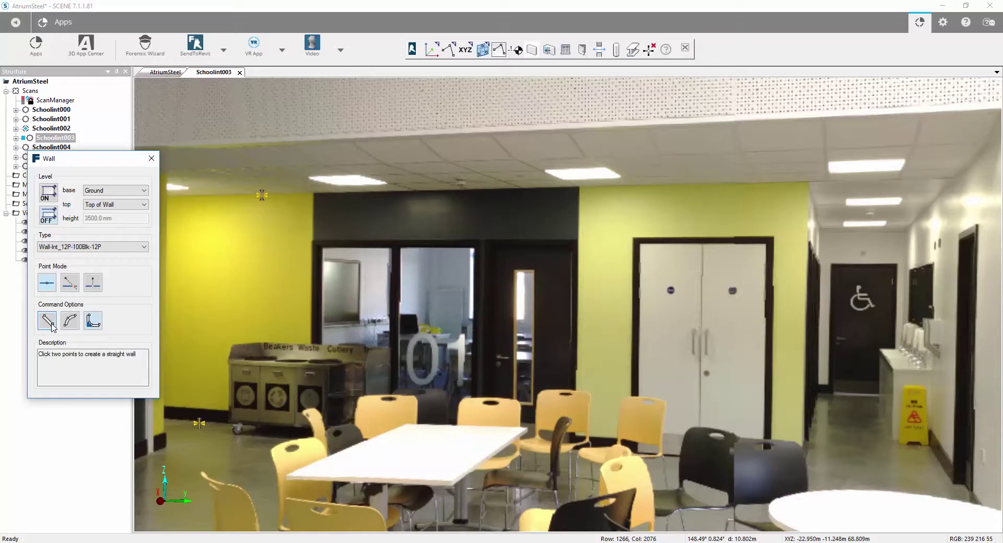
left_click(70, 323)
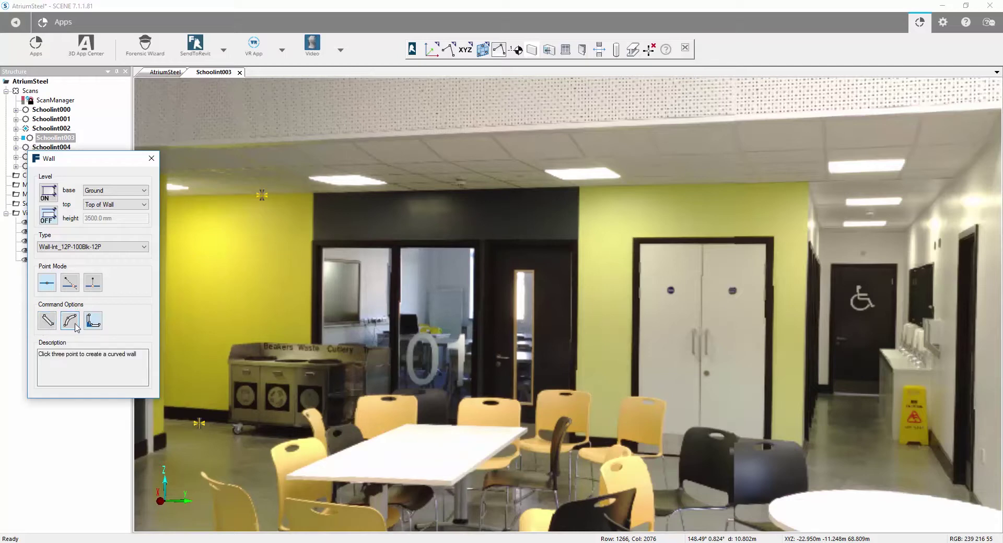
left_click(91, 324)
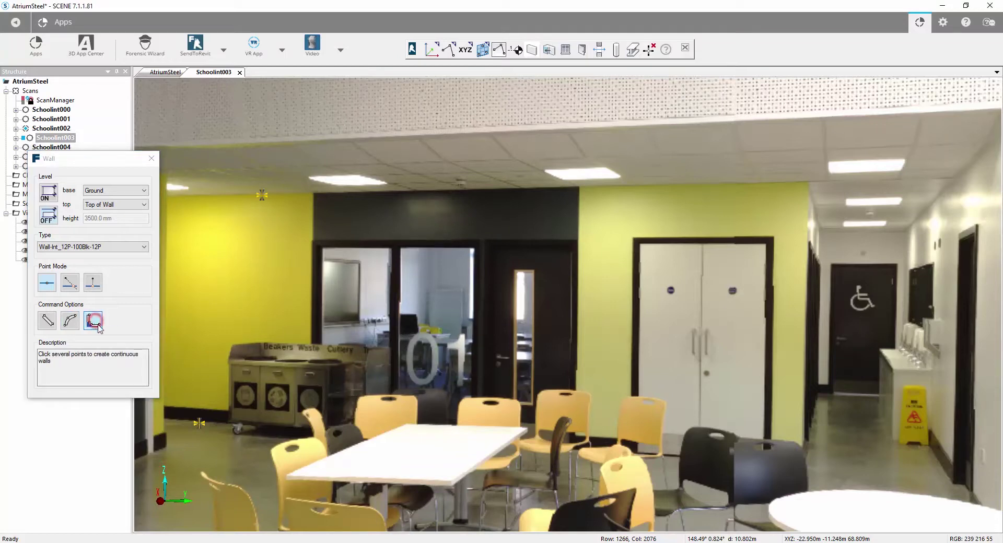
Switch to the AtriumSteel 3D view, unload the Schoolint003 scan there, and dismiss the combined-view message.
left_click(164, 73)
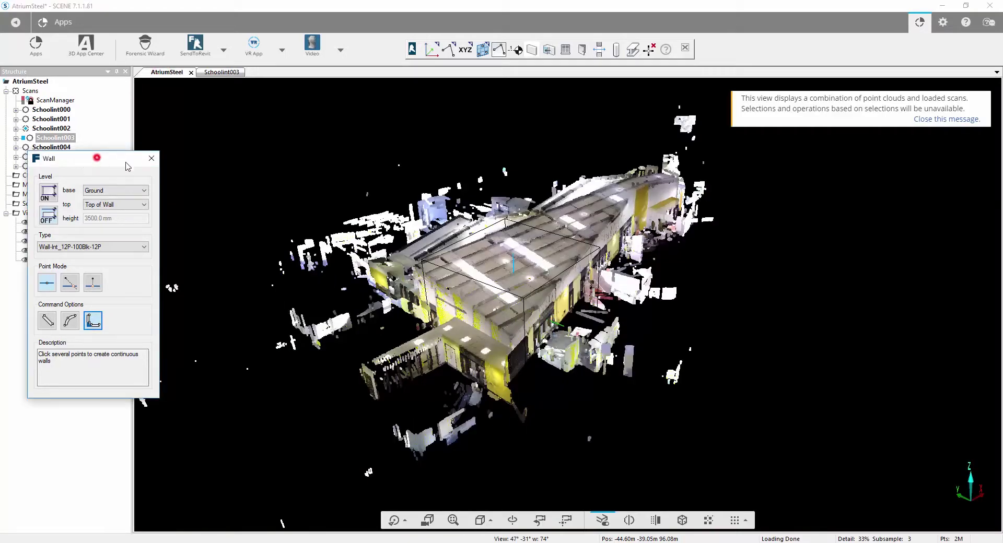
left_click_drag(82, 163, 316, 163)
right_click(56, 139)
left_click(82, 179)
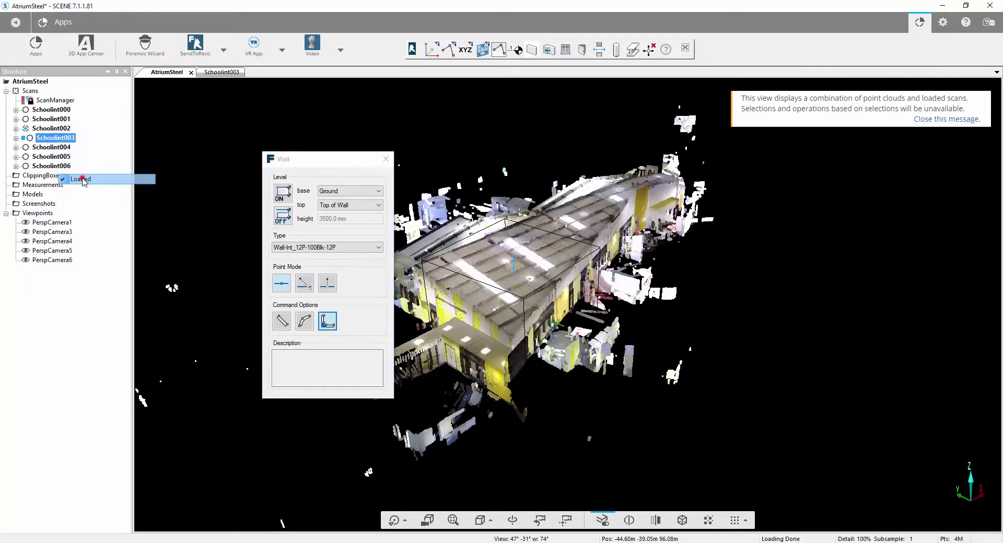
left_click(960, 122)
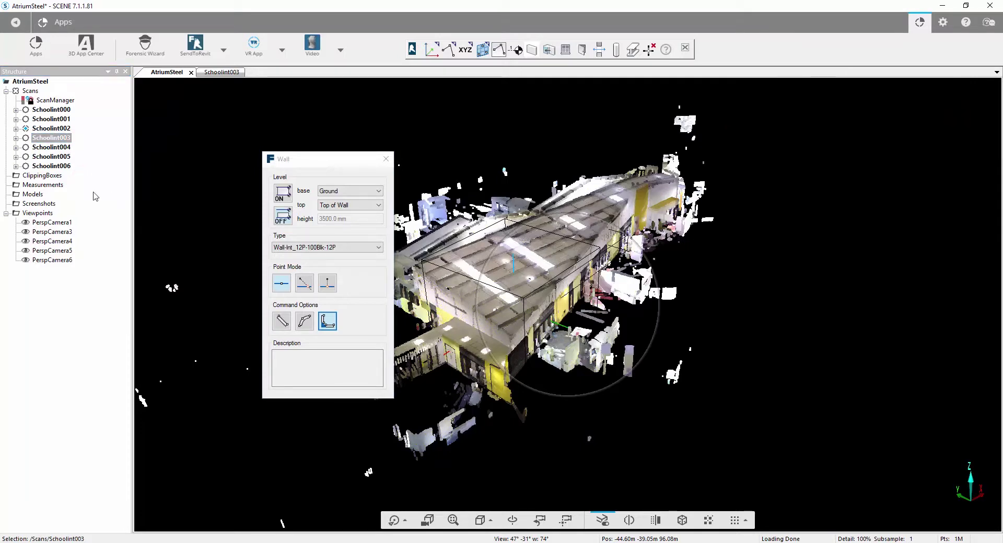
Activate the PerspCamera3 viewpoint, continue to PerspCamera4, and move the Wall dialog clear of the yellow walls.
right_click(45, 231)
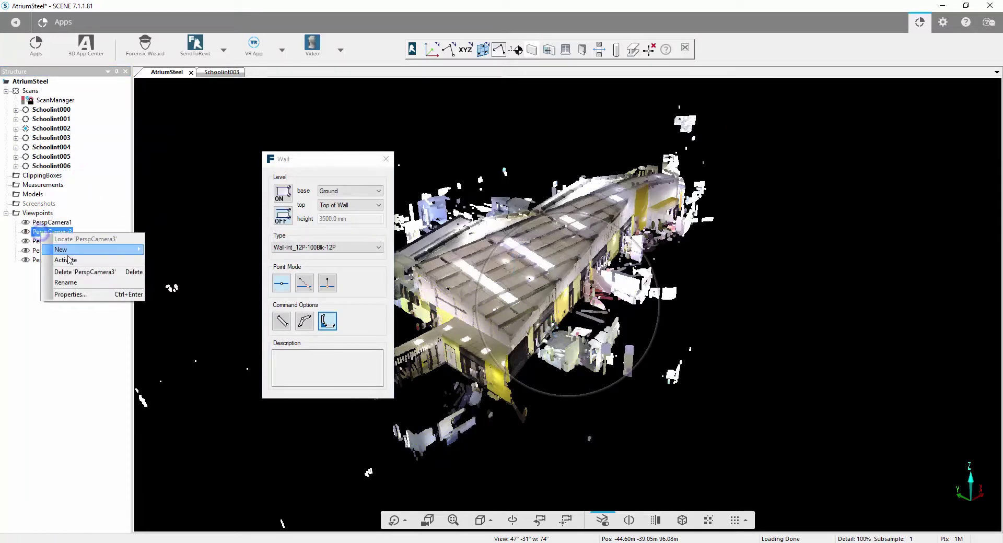
left_click(66, 260)
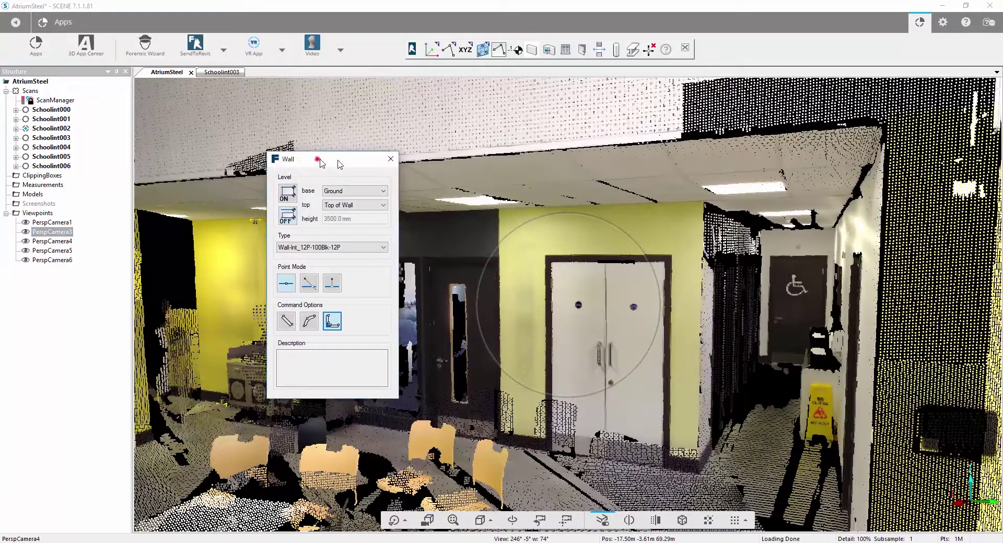
left_click_drag(316, 159, 834, 193)
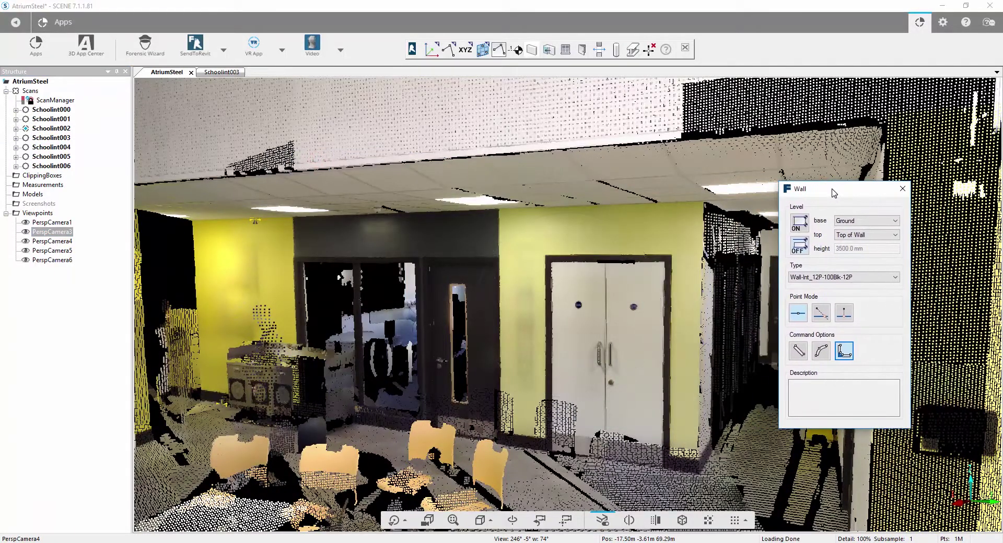
With the continuous walls option, pick points on the far yellow wall, the double-door wall and the adjoining corridor side.
left_click(844, 352)
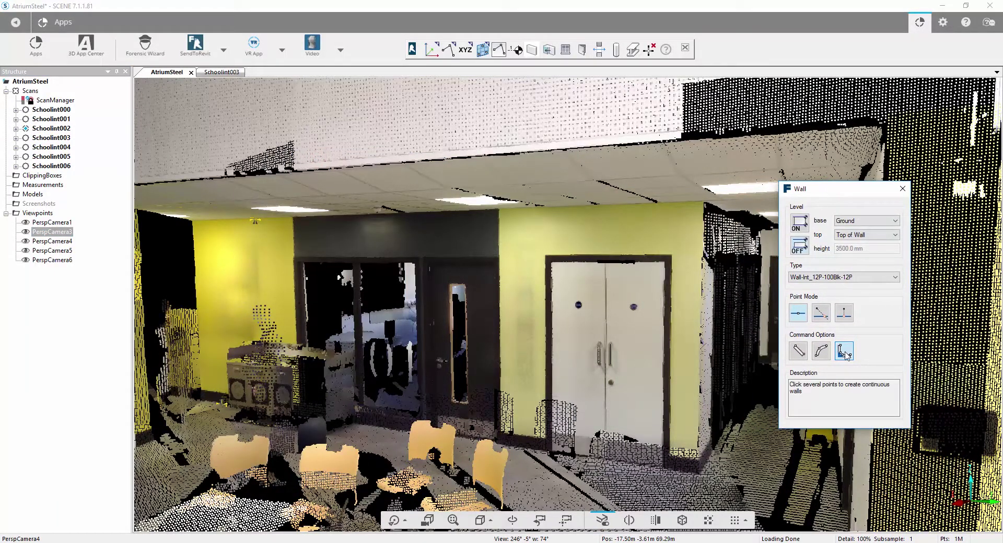
left_click(845, 352)
left_click(568, 304)
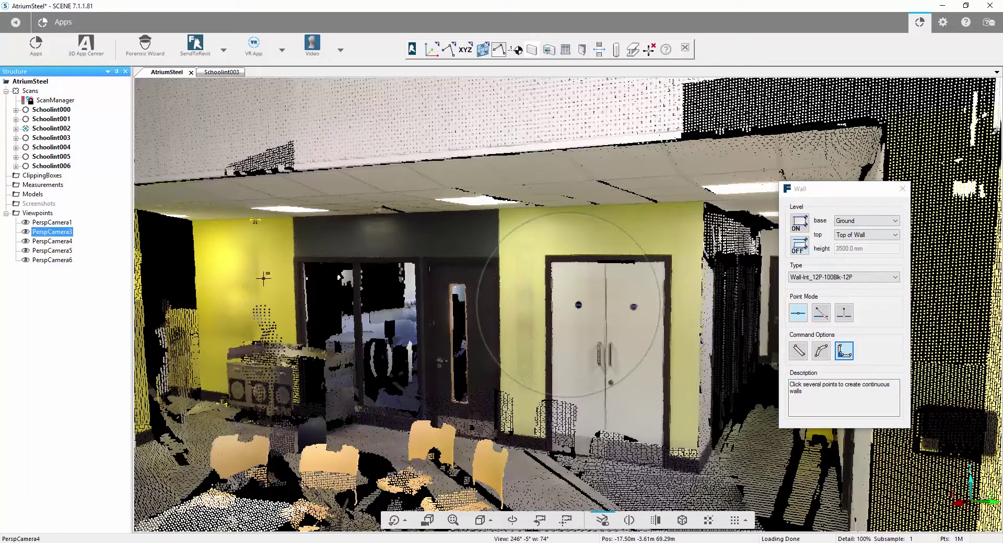
left_click(206, 266)
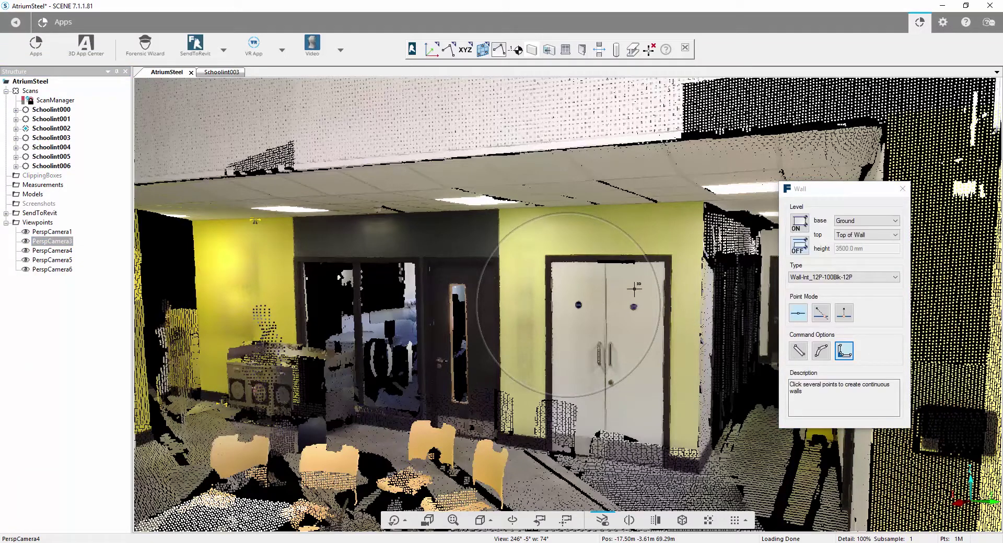
left_click(685, 241)
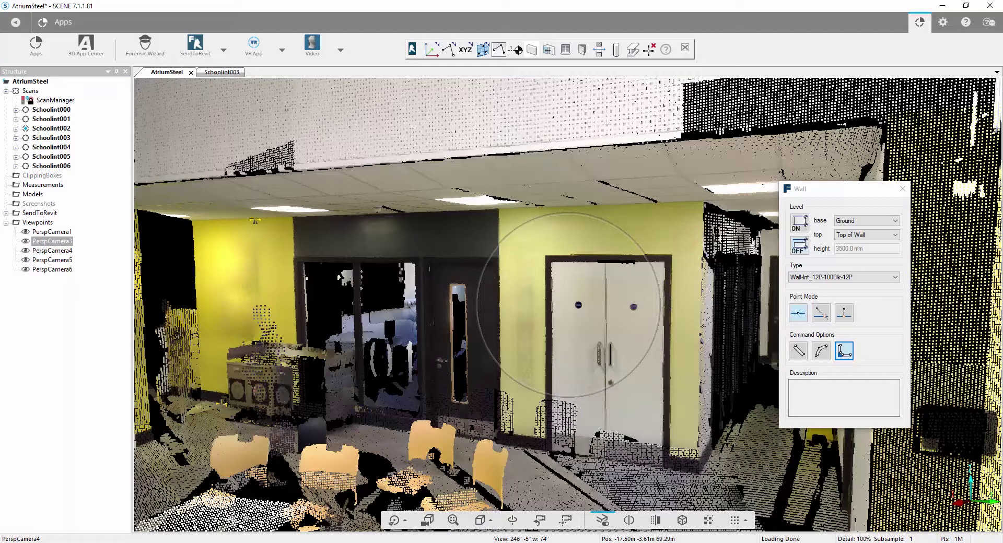
left_click(718, 242)
left_click(758, 250)
Switch to Revit and inspect the newly created walls against the point cloud in the 3D view.
mouse_move(204, 541)
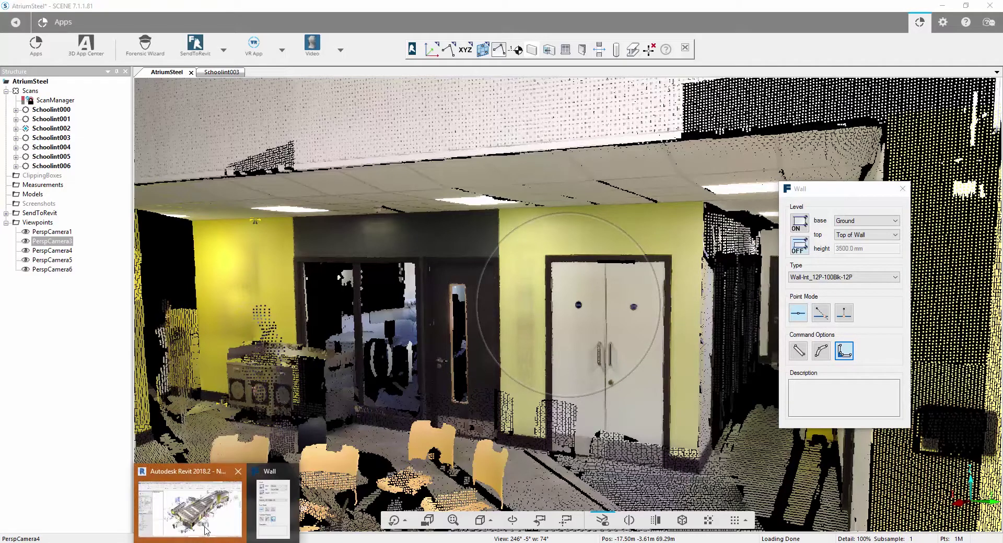
left_click(205, 524)
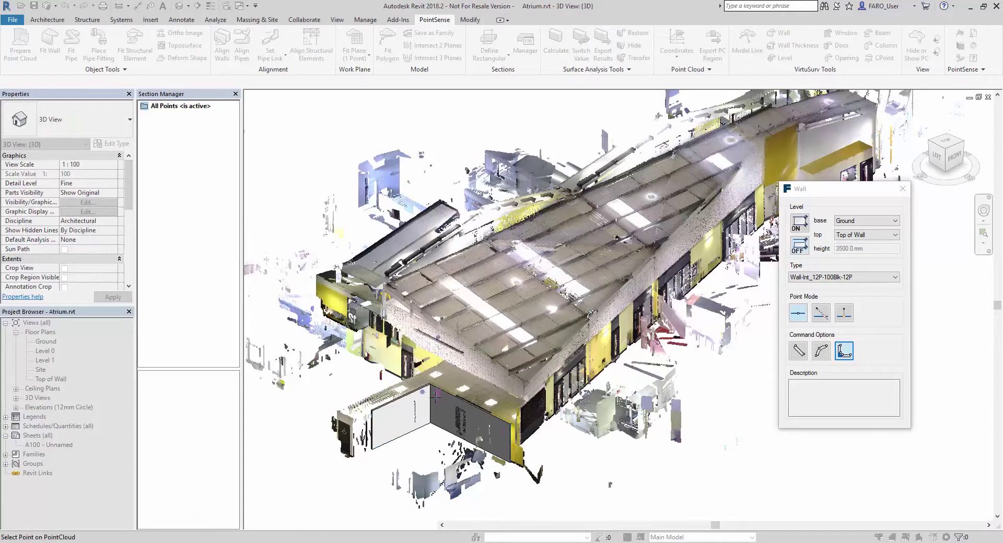
scroll(435, 397, "up", 5)
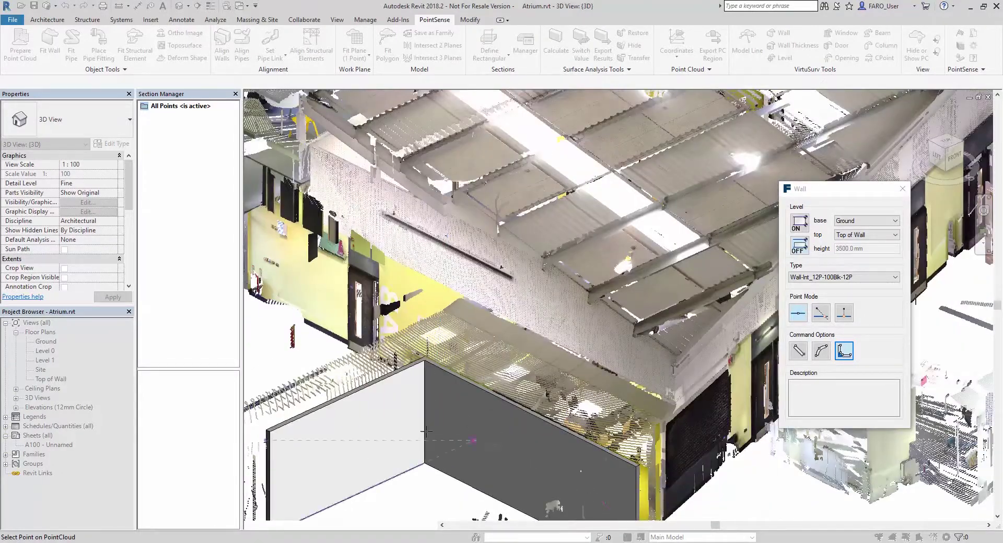
scroll(367, 434, "down", 1)
scroll(304, 455, "down", 1)
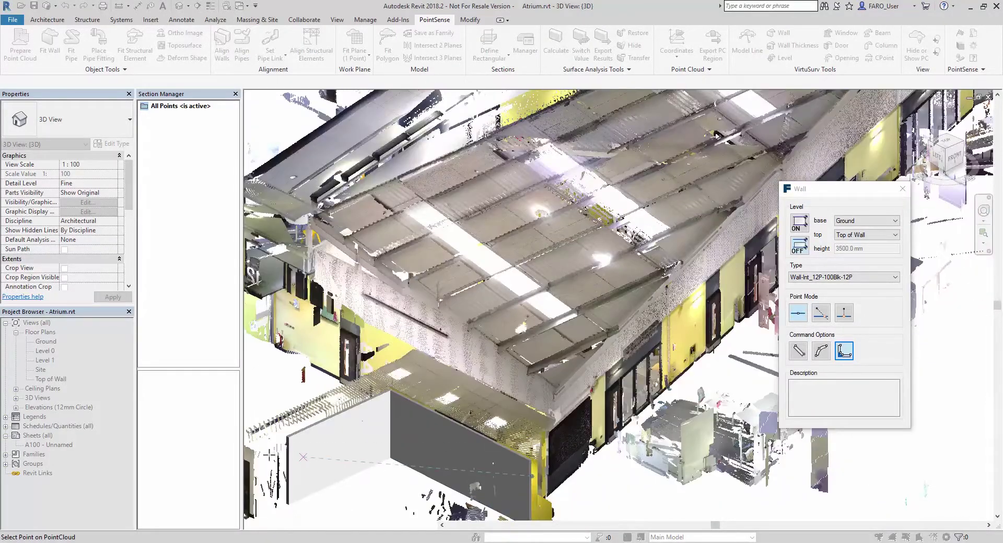
scroll(286, 524, "down", 2)
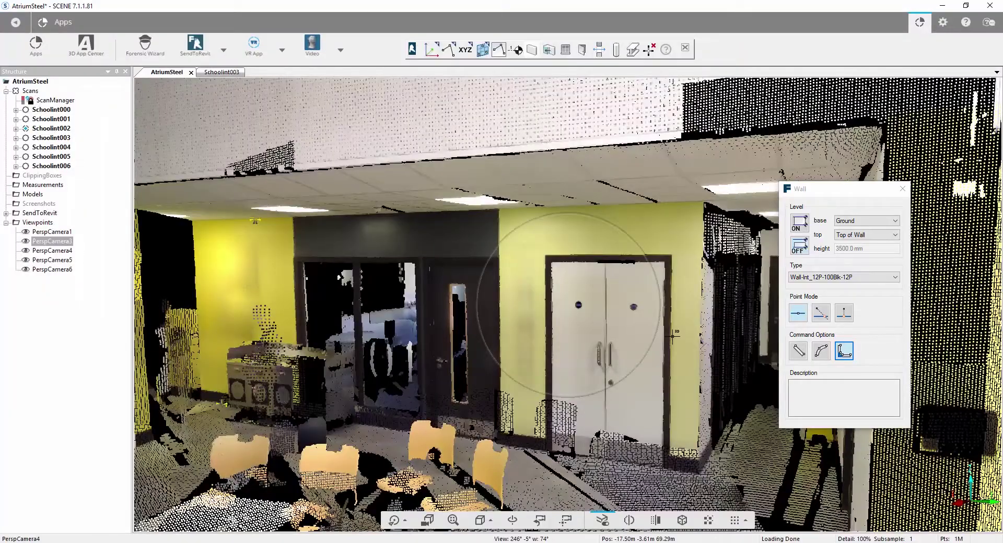
Back in SCENE, move the Wall dialog aside and continue the walls around the corridor end by the accessible toilet door.
left_click_drag(861, 189, 129, 198)
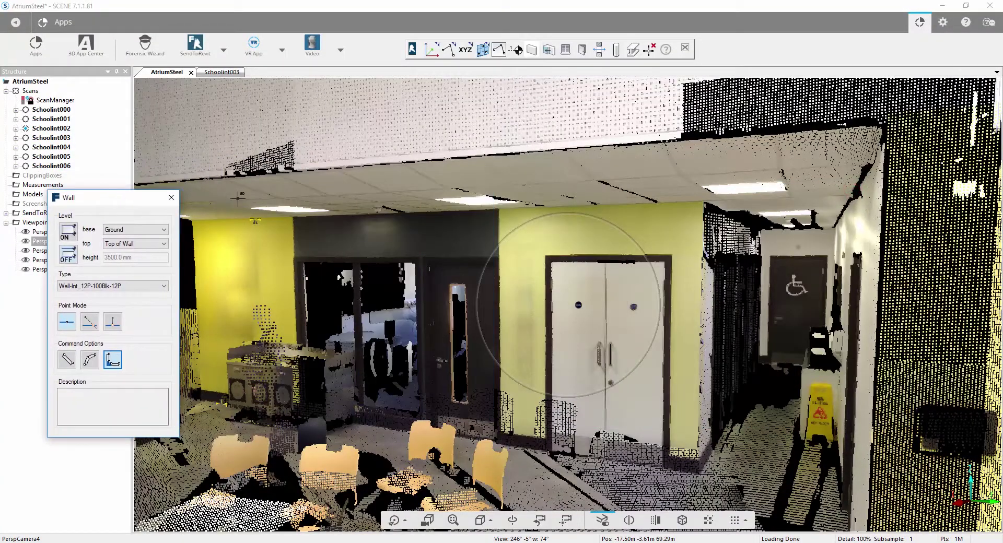
left_click(769, 243)
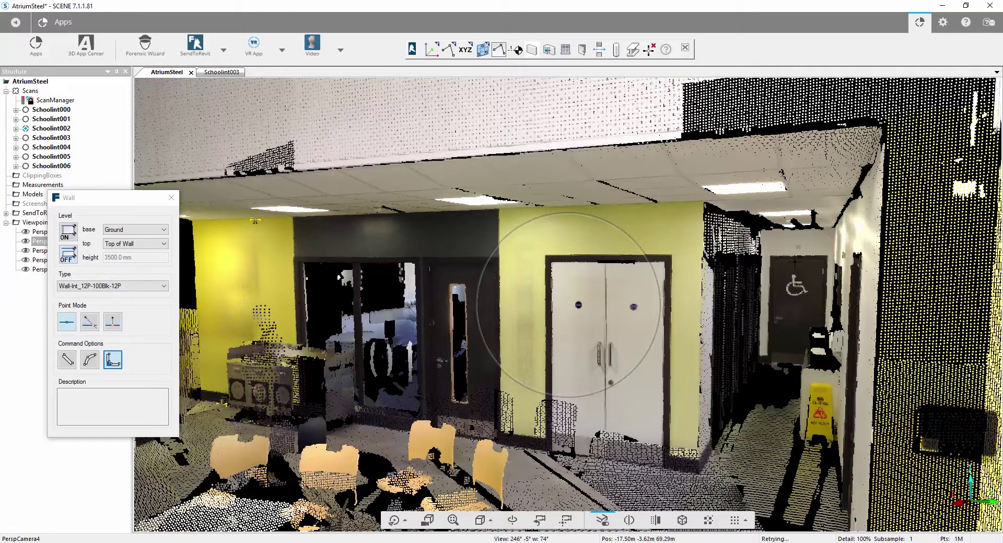
left_click_drag(795, 260, 787, 260)
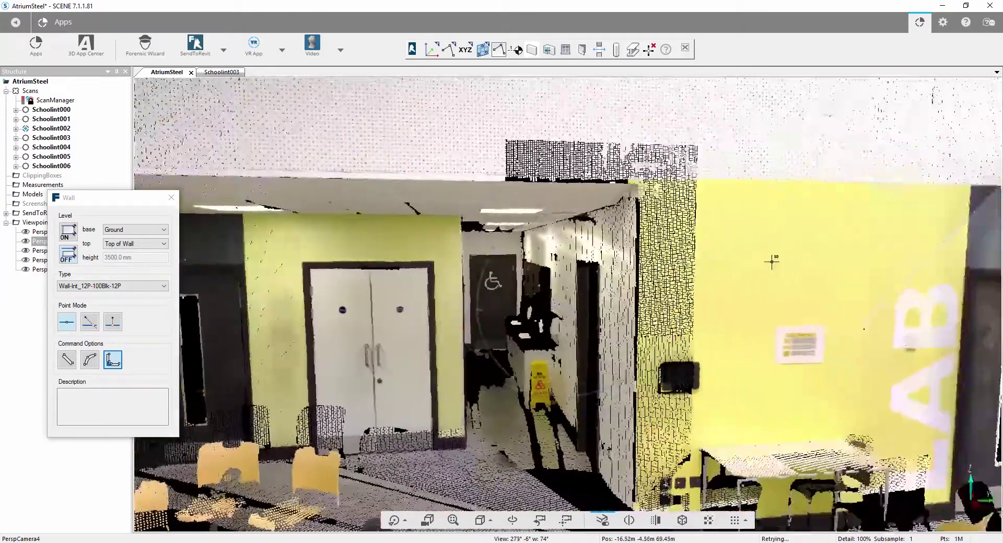
left_click_drag(772, 264, 334, 270)
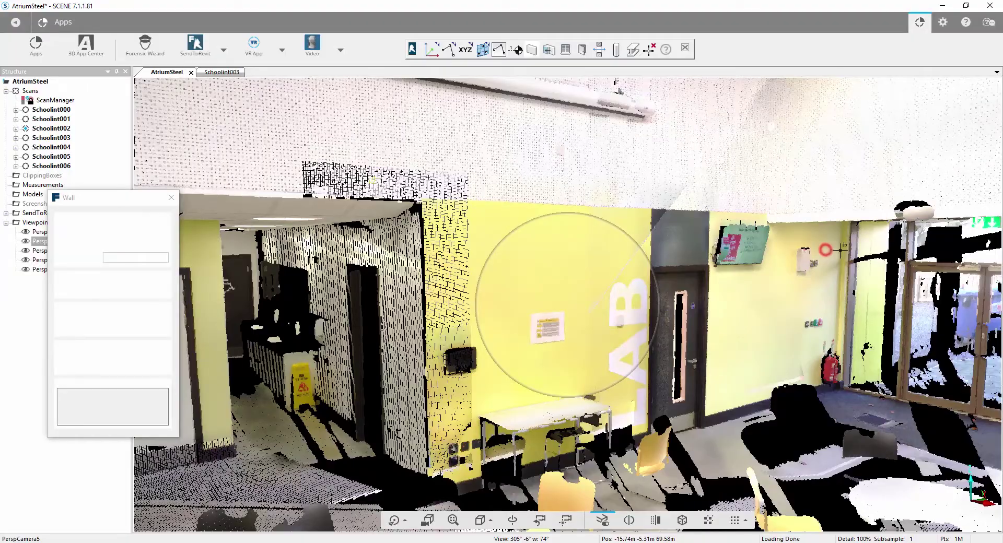
Extend the continuous walls past the yellow LAB wall, along the glazed entrance and onto the white wall beside it.
left_click_drag(844, 250, 195, 247)
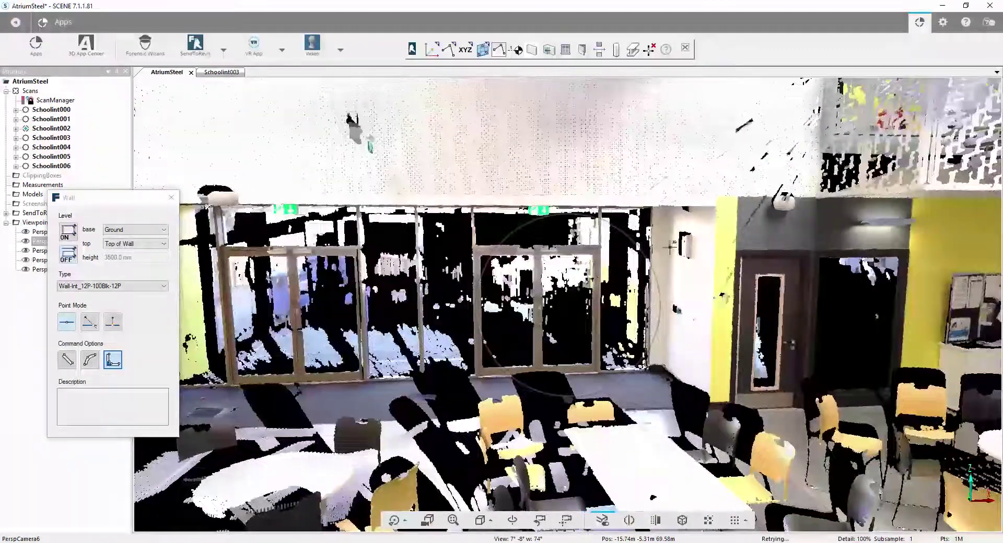
left_click(658, 240)
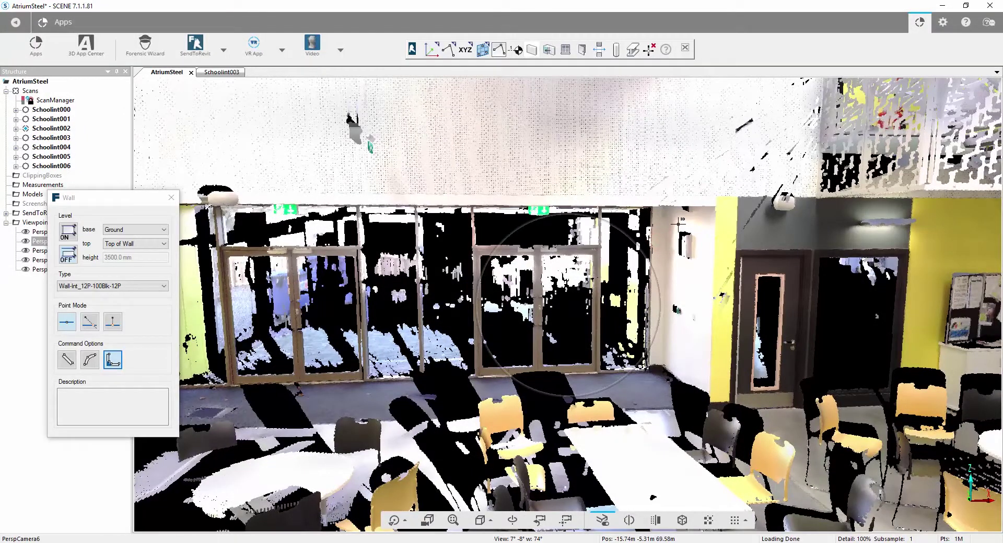
left_click(706, 230)
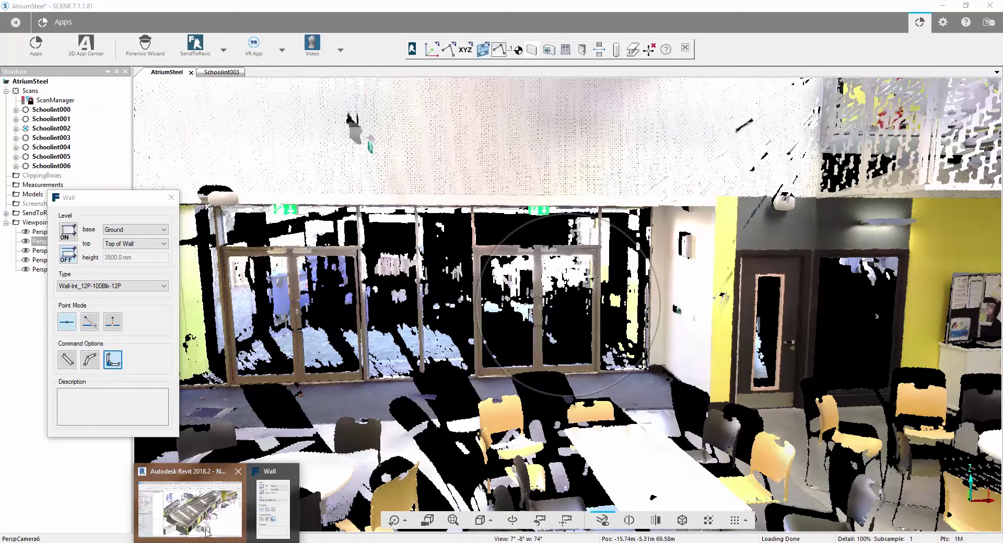
Switch to Revit, bring the whole model into view, and end the Wall command.
left_click(204, 526)
scroll(421, 307, "down", 3)
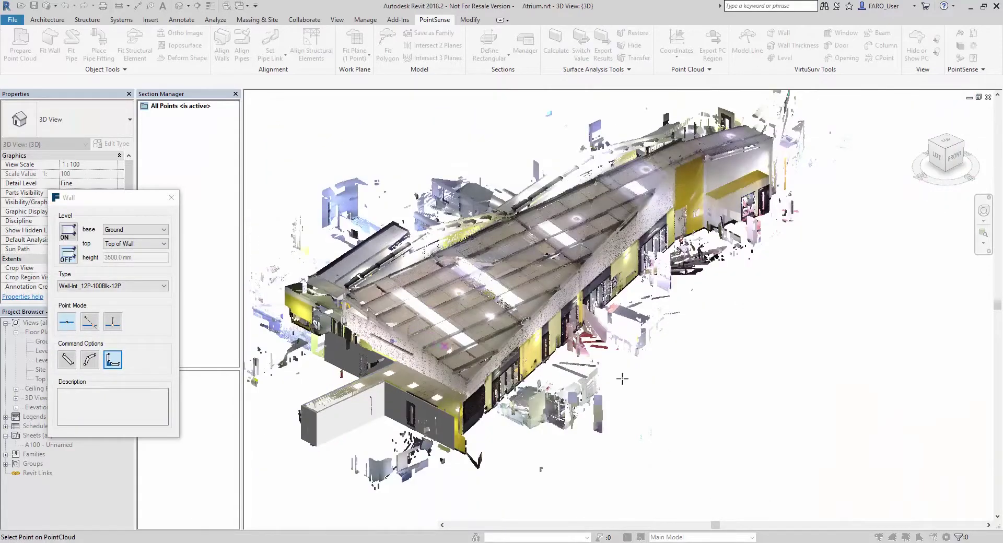
middle_click_drag(623, 379, 691, 381)
left_click(171, 198)
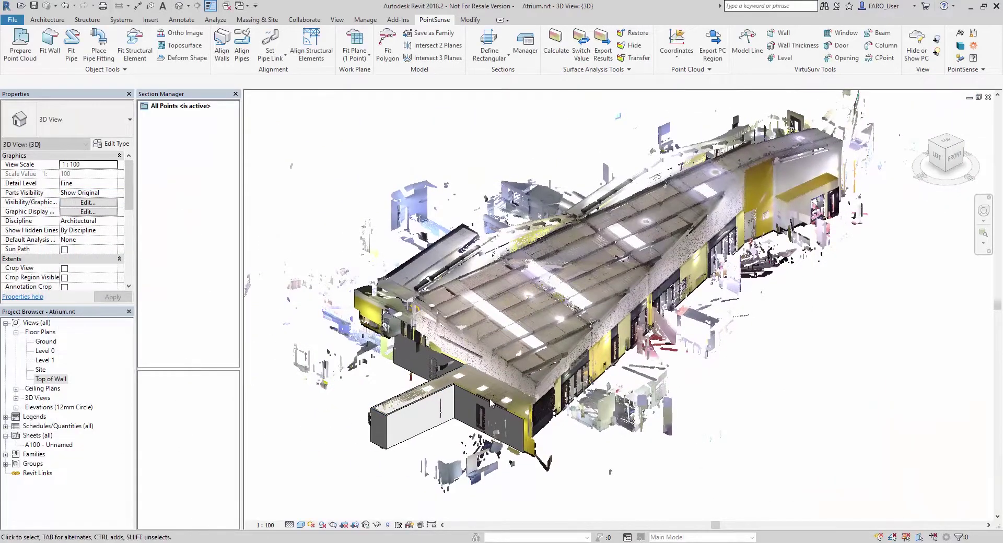
Hide the point cloud in the Revit 3D view and examine the modelled walls from several sides.
middle_click_drag(491, 402, 610, 416, "shift")
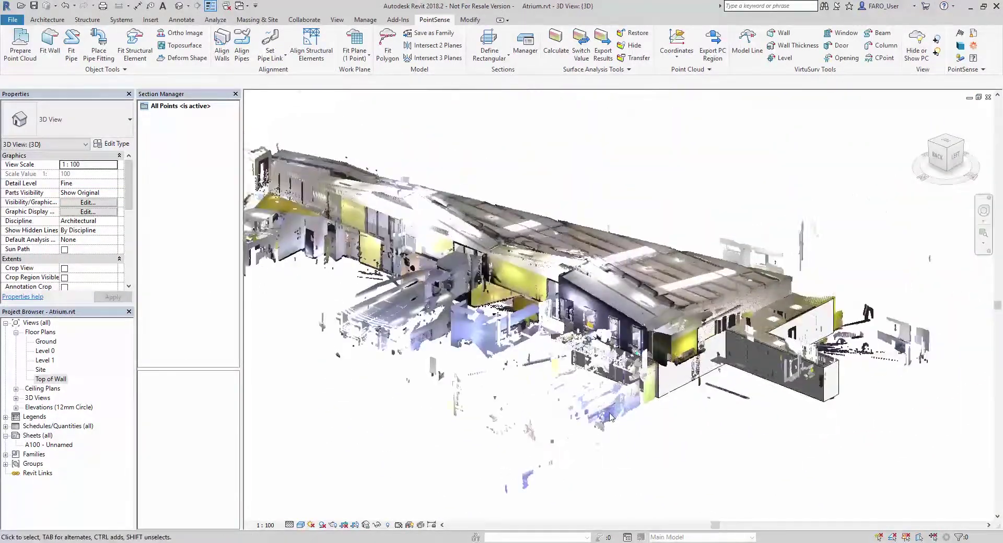
scroll(611, 418, "up", 3)
middle_click_drag(685, 430, 726, 410, "shift")
middle_click_drag(852, 337, 877, 335)
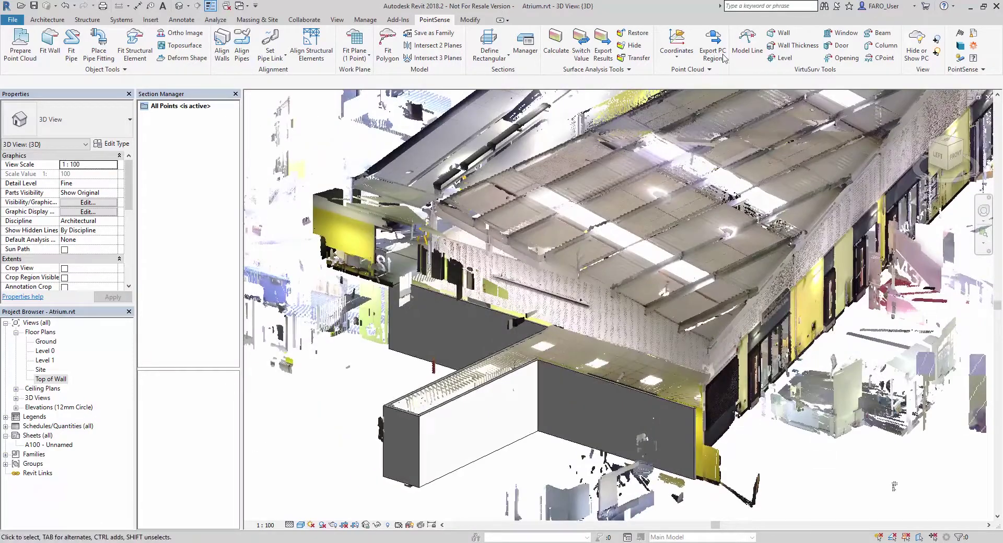
left_click(917, 44)
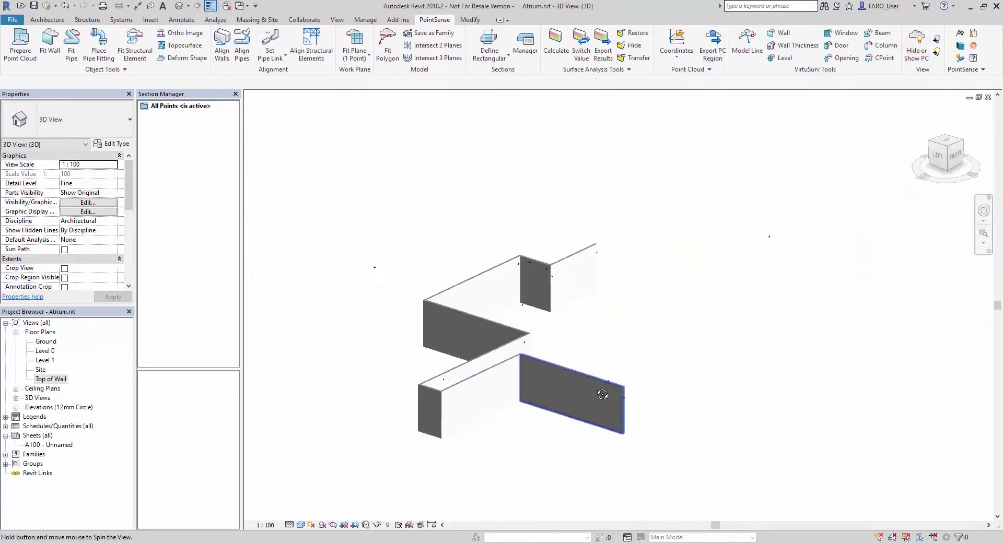
middle_click_drag(602, 395, 592, 367, "shift")
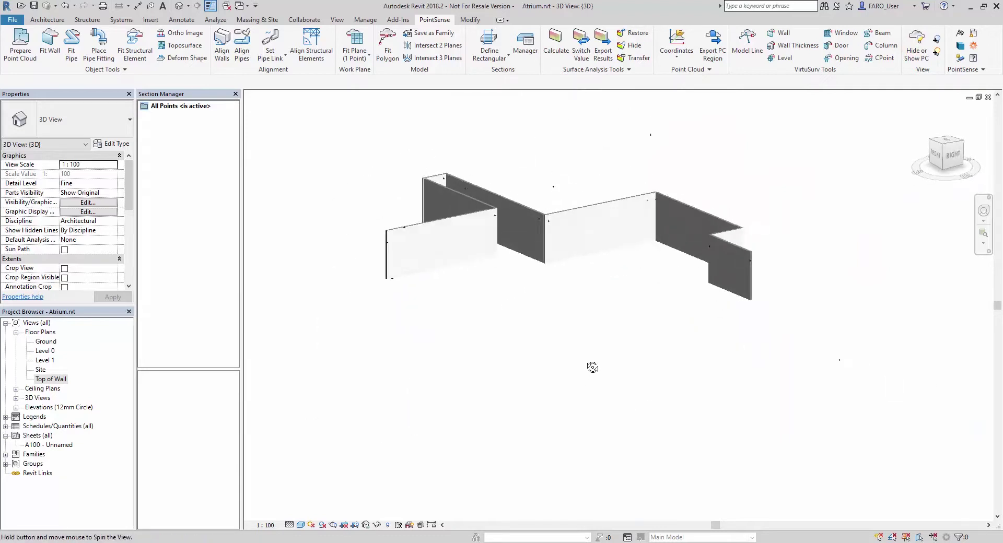
scroll(601, 360, "up", 5)
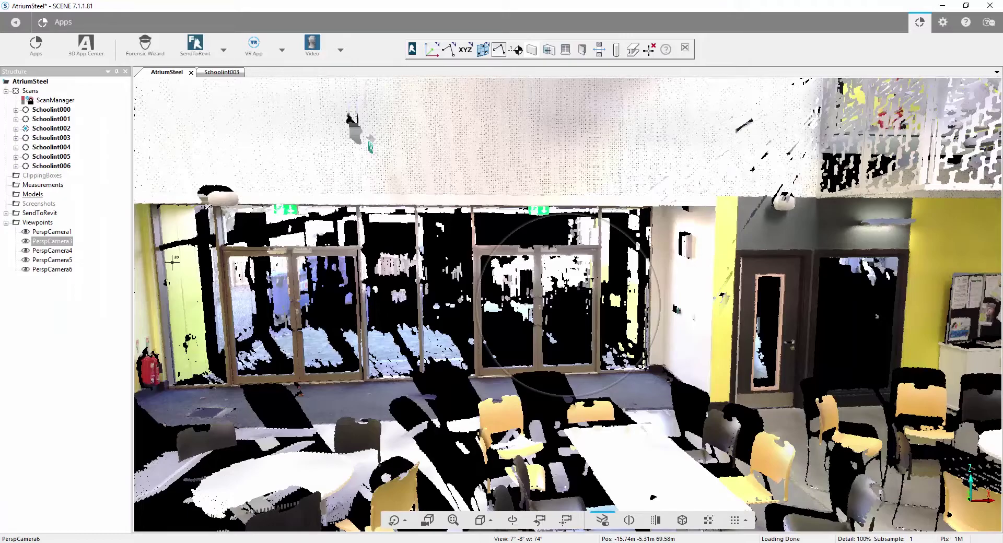
Return to SCENE and activate the PerspCamera3 viewpoint for a closer look at the double doors and LAB wall.
right_click(64, 244)
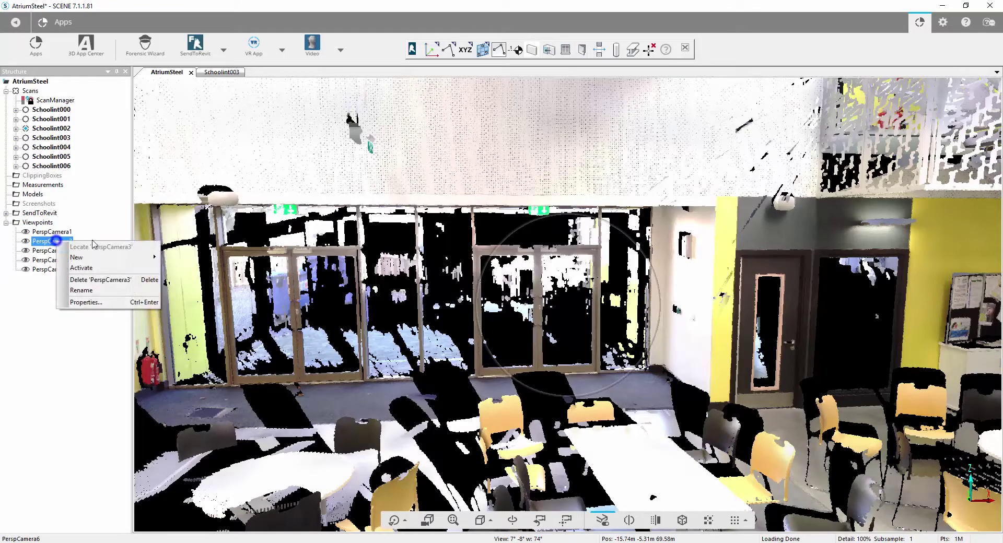
left_click(94, 268)
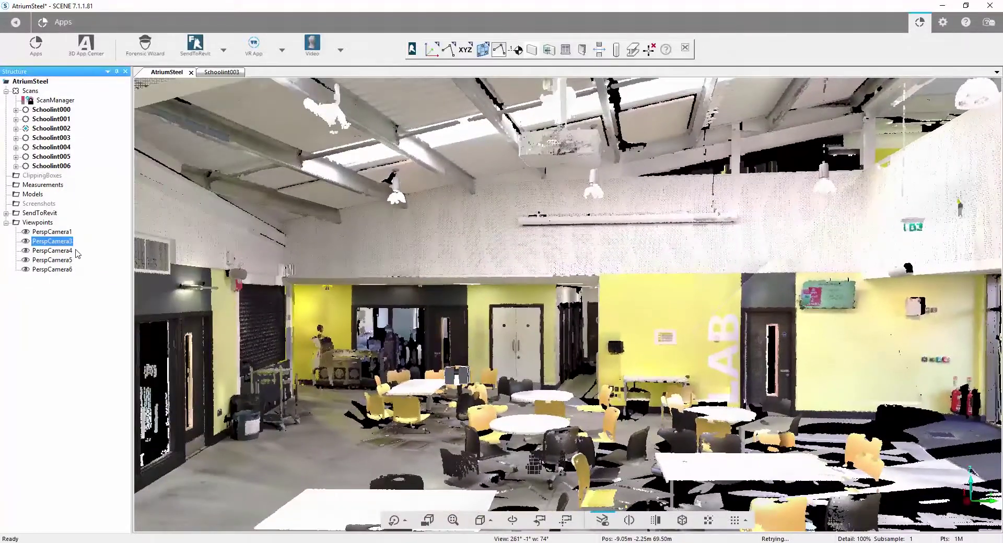
left_click(419, 383)
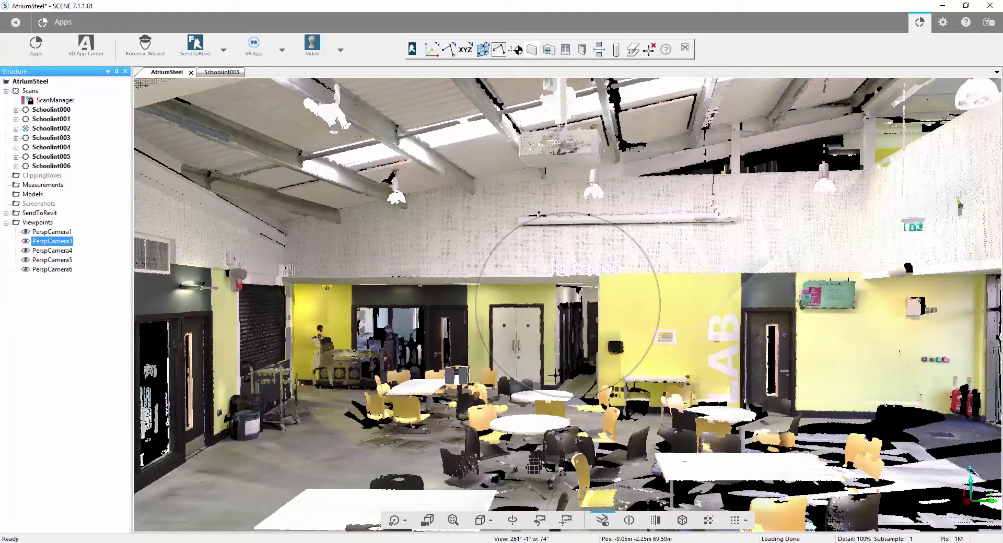
scroll(555, 376, "up", 6)
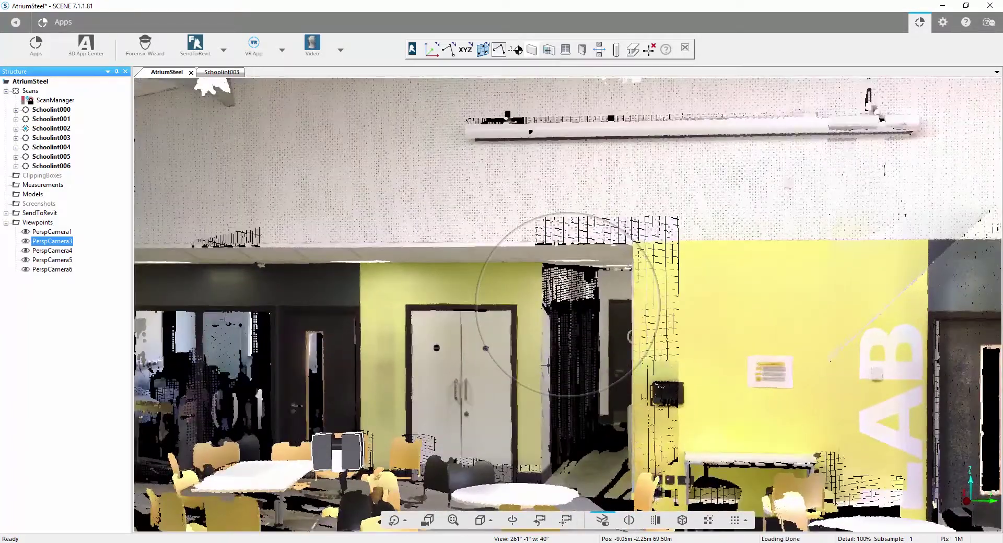
Activate the PerspCamera4 viewpoint for a full, unobstructed view of the white double doors.
middle_click_drag(553, 309, 558, 307)
left_click_drag(533, 329, 532, 332)
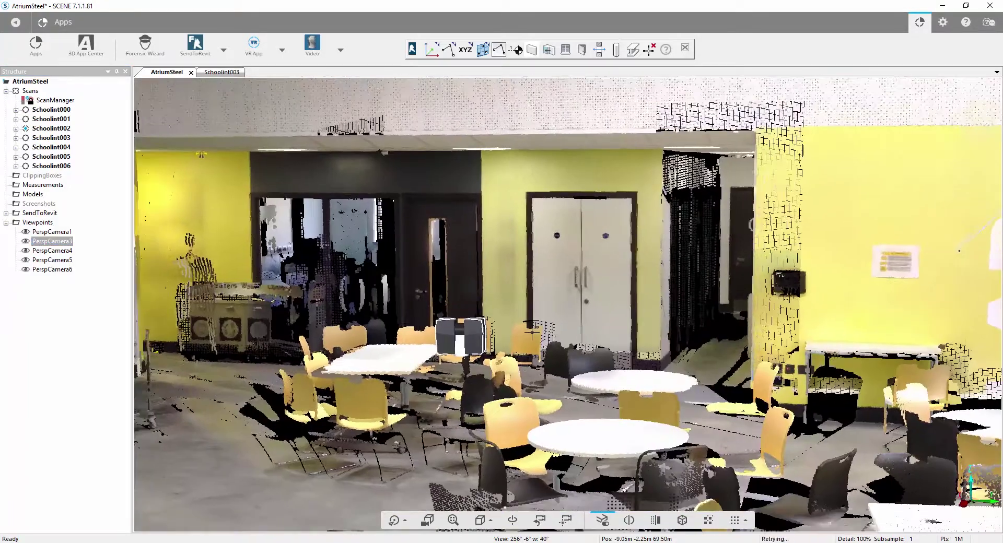
left_click(605, 291)
scroll(628, 309, "up", 5)
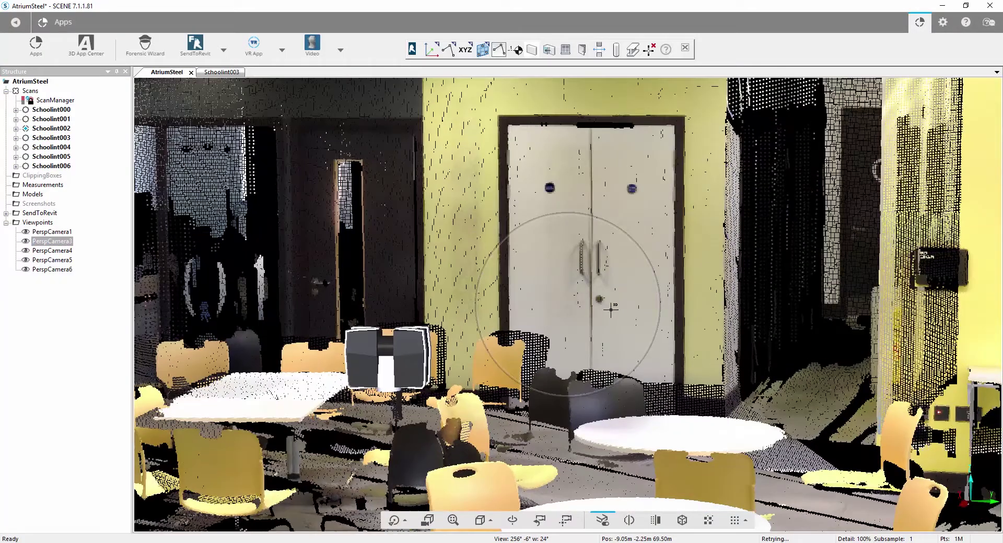
left_click_drag(611, 310, 627, 316)
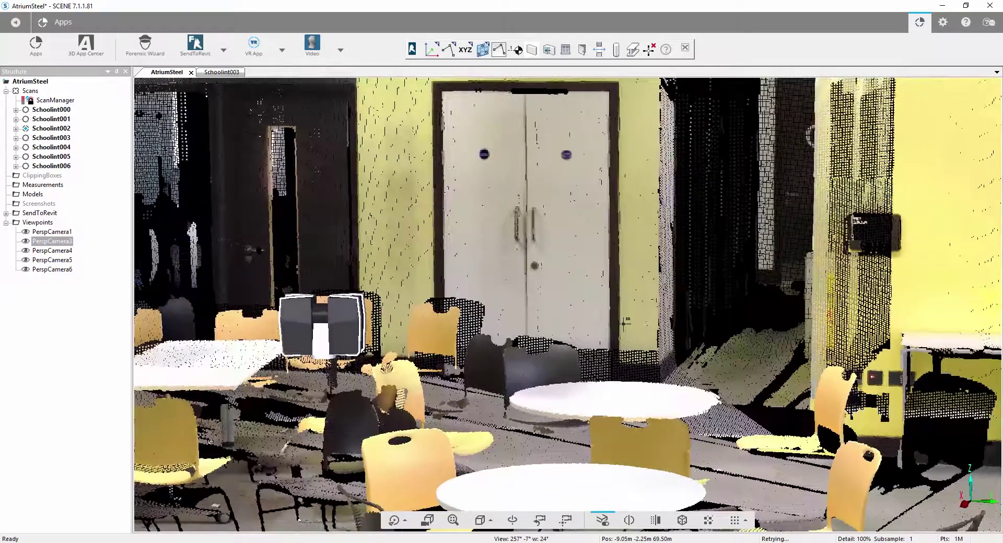
right_click(58, 250)
left_click(85, 273)
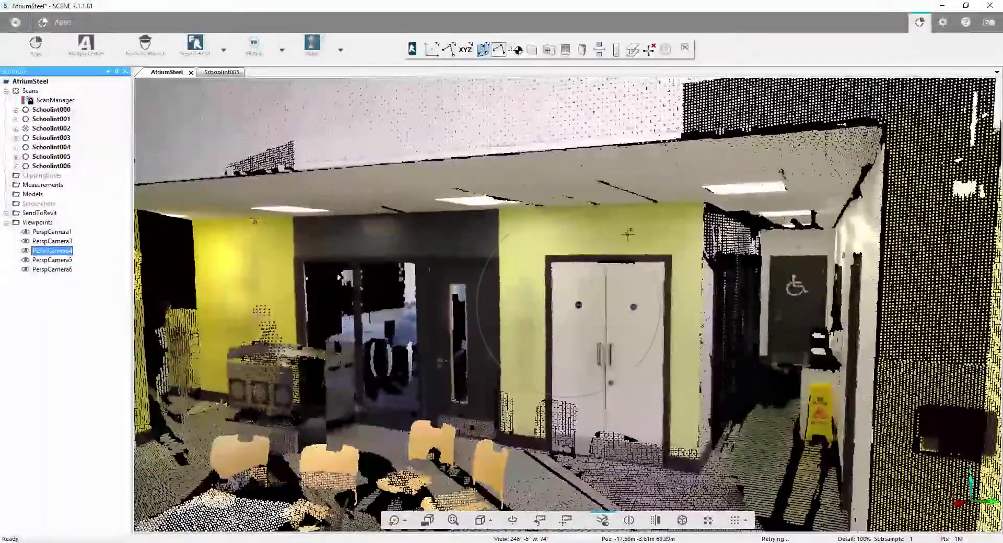
Create a Doors_ExtDbl_Flush 1810x2110mm door as a new family type from two diagonal corners of the scanned double doors' frame.
left_click(582, 50)
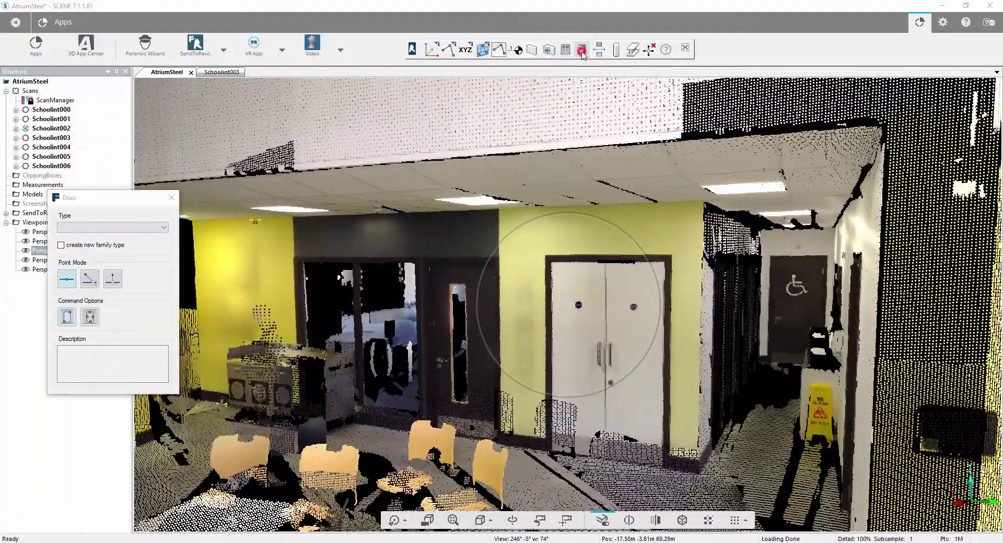
left_click(115, 228)
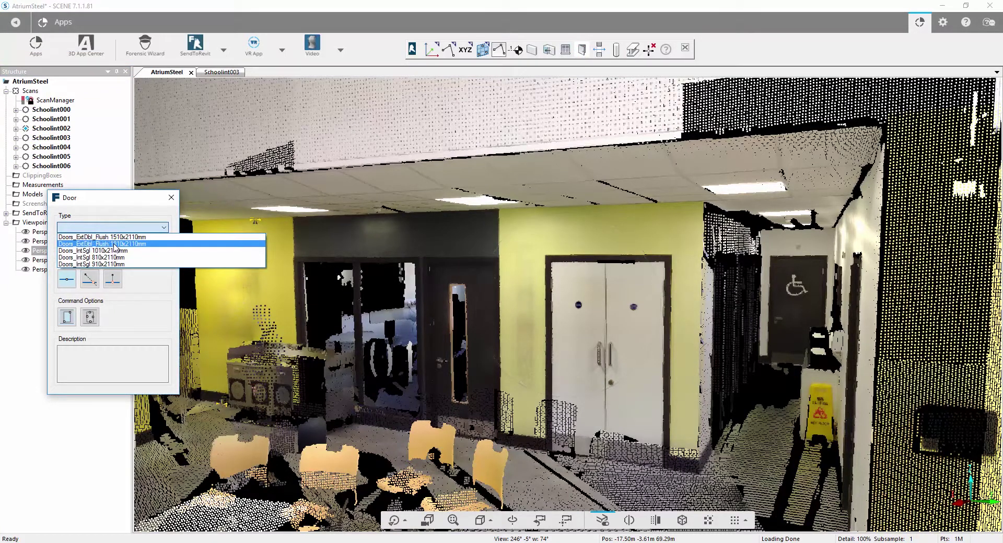
left_click(115, 244)
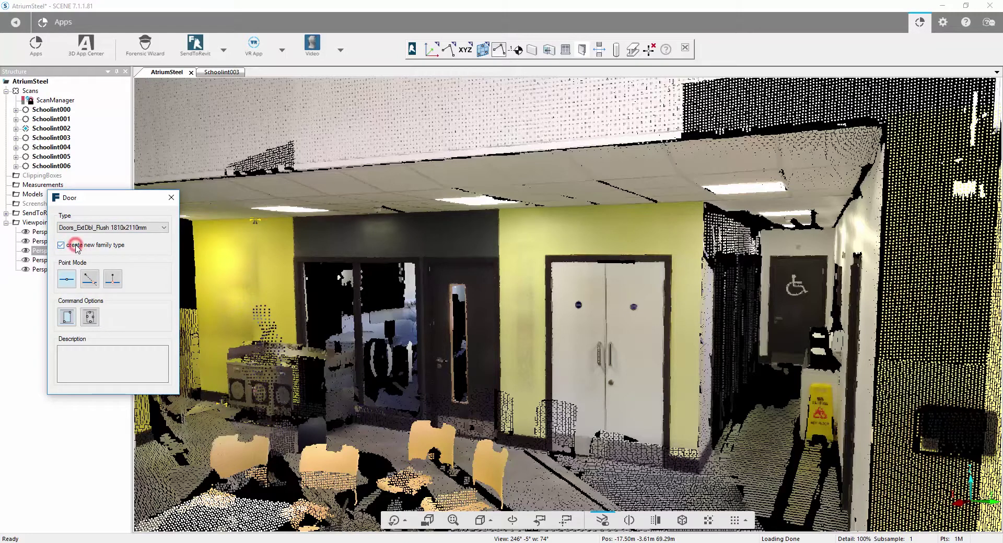
left_click(68, 319)
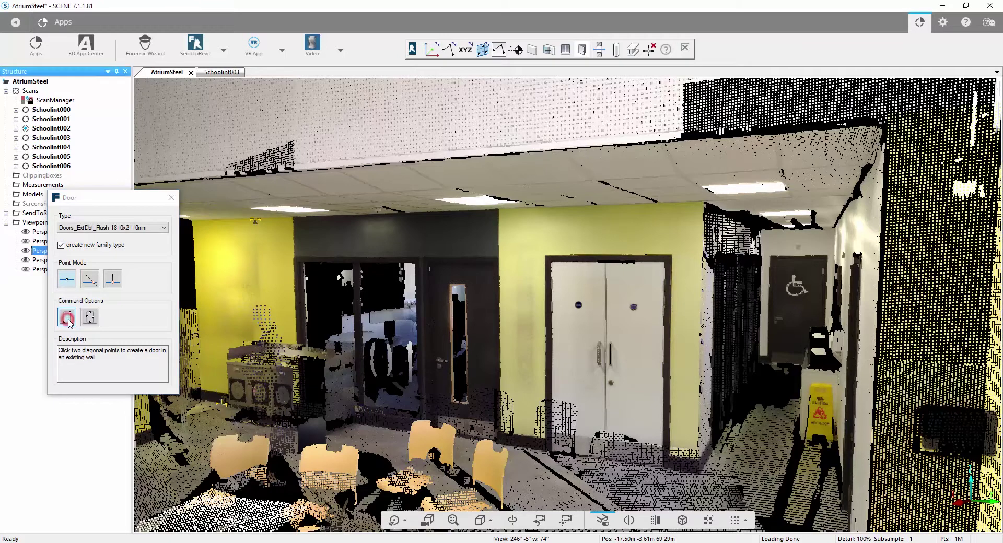
left_click(545, 255)
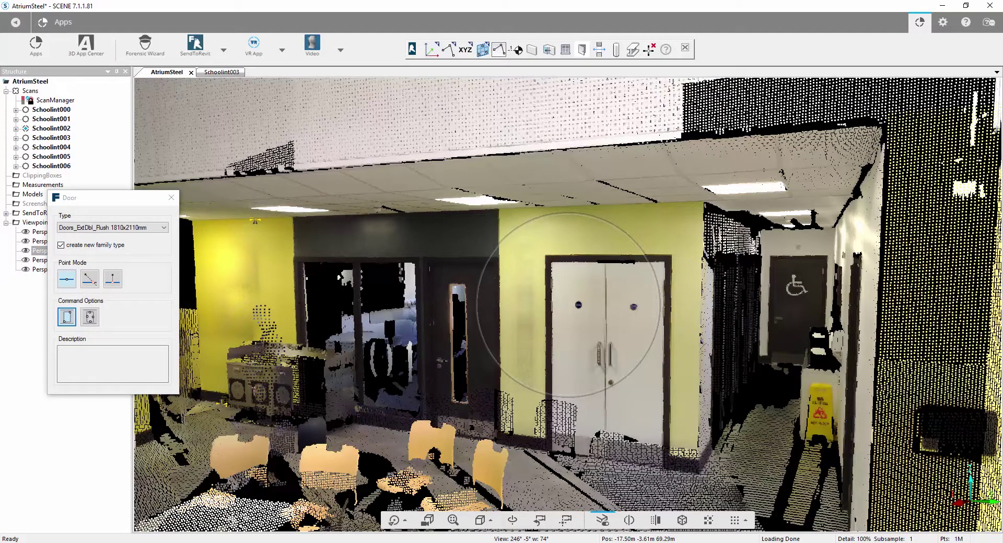
left_click(668, 470)
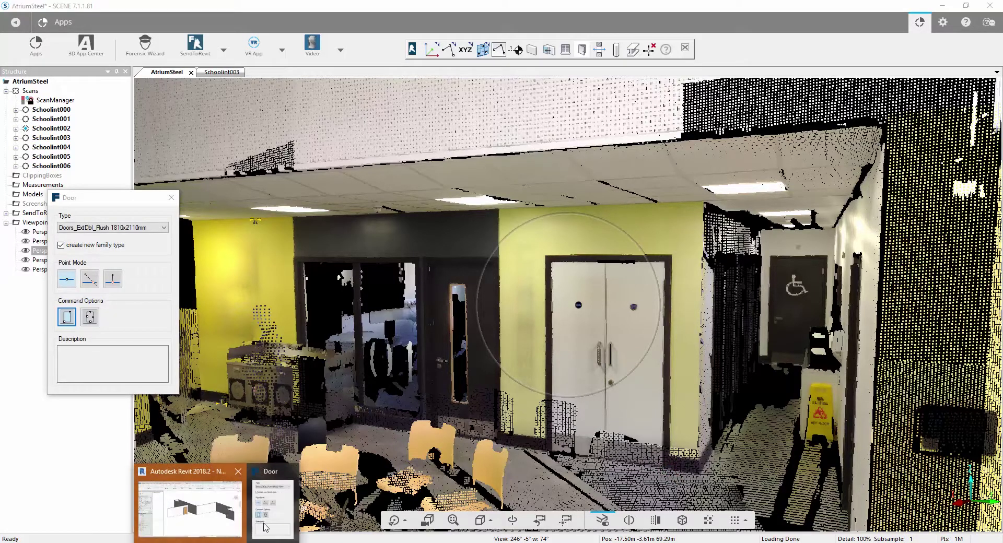
Switch to Revit and examine the new double door up close, including its family type and the available door sizes.
left_click(213, 519)
scroll(455, 284, "up", 3)
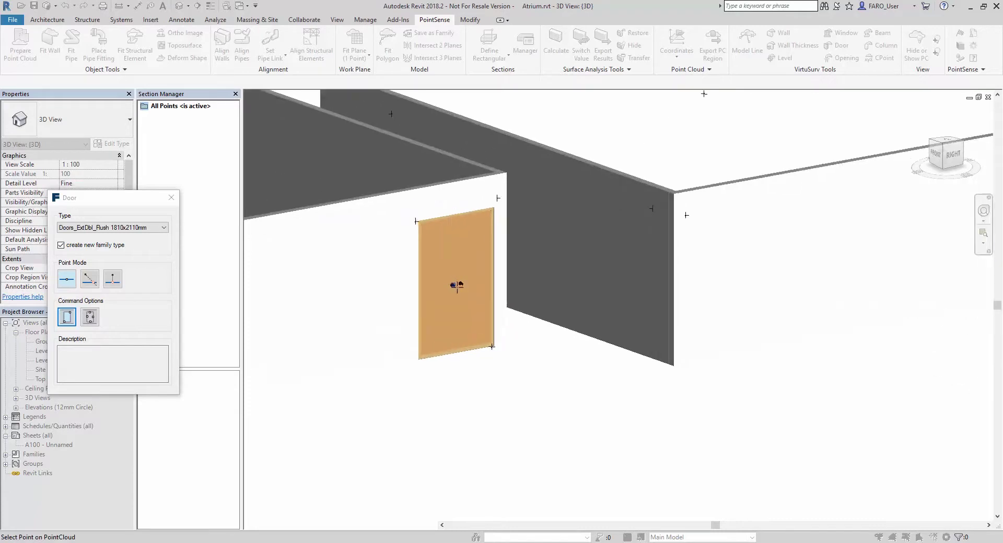
scroll(509, 372, "up", 2)
scroll(408, 223, "up", 1)
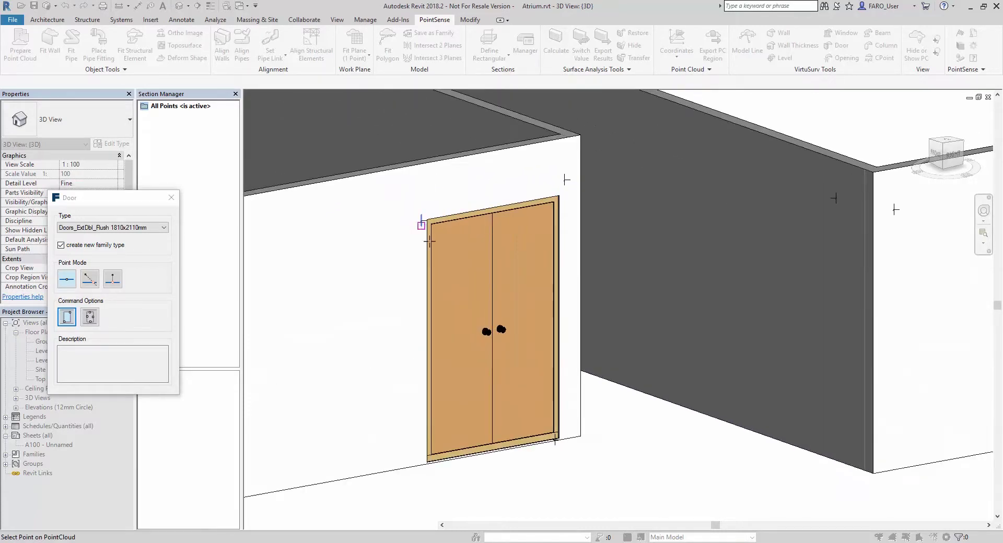
left_click(496, 399)
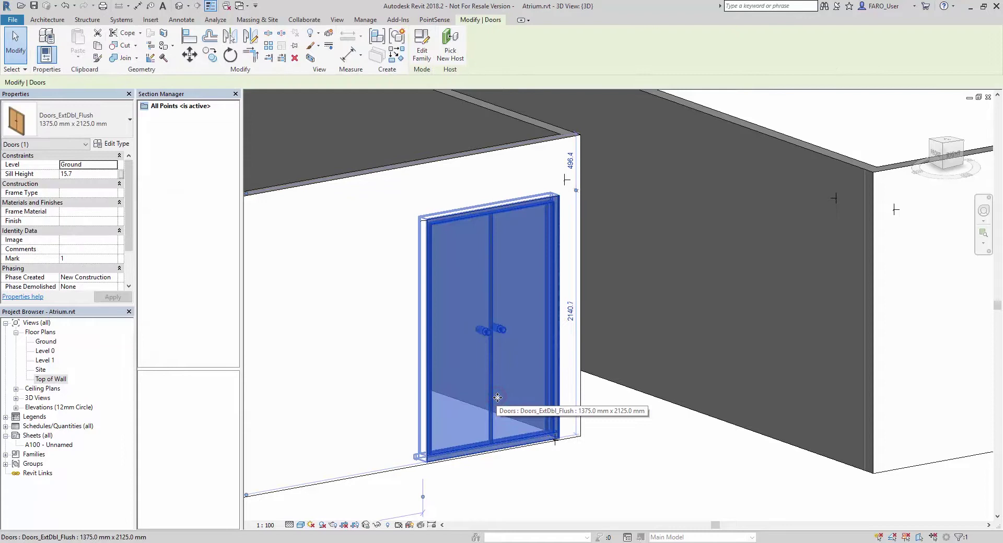
left_click(112, 128)
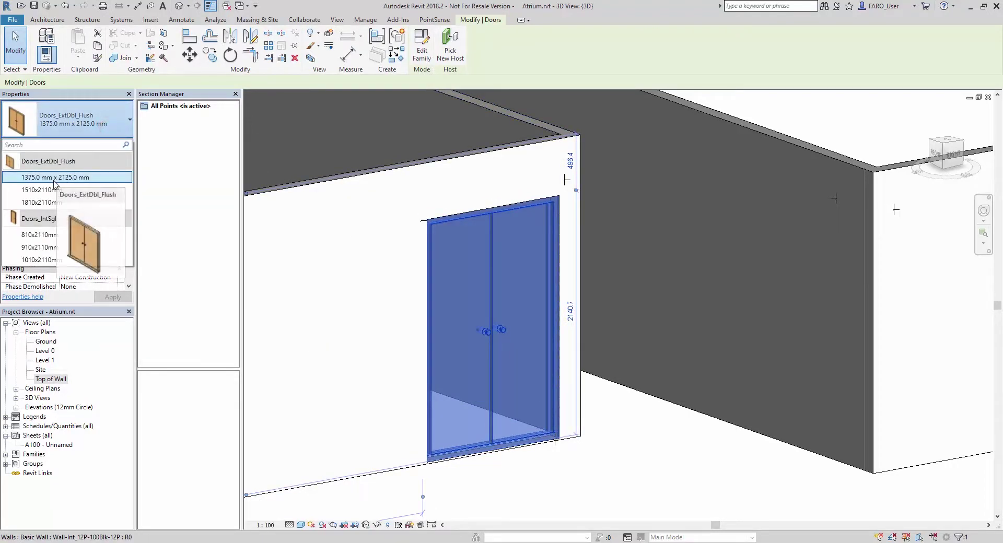
mouse_move(89, 179)
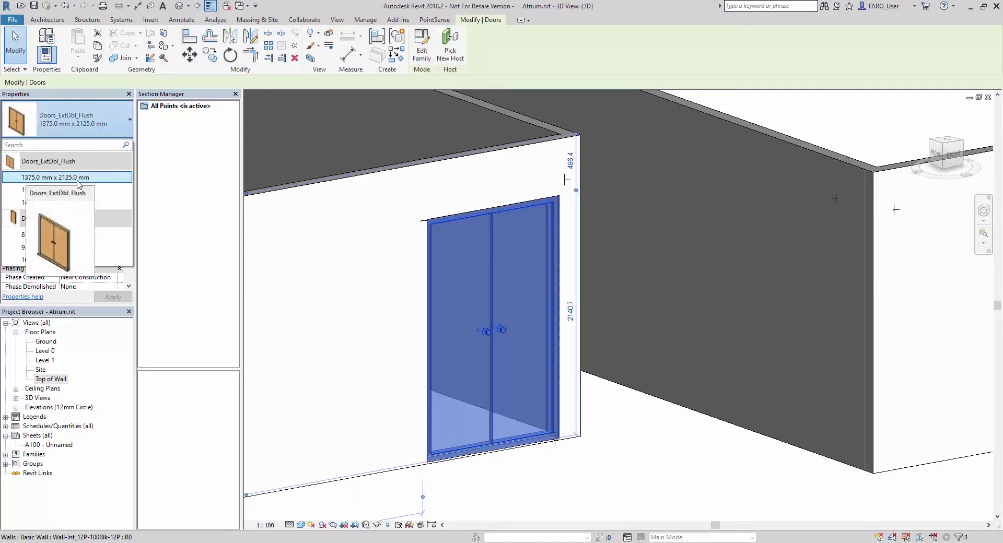
left_click(106, 124)
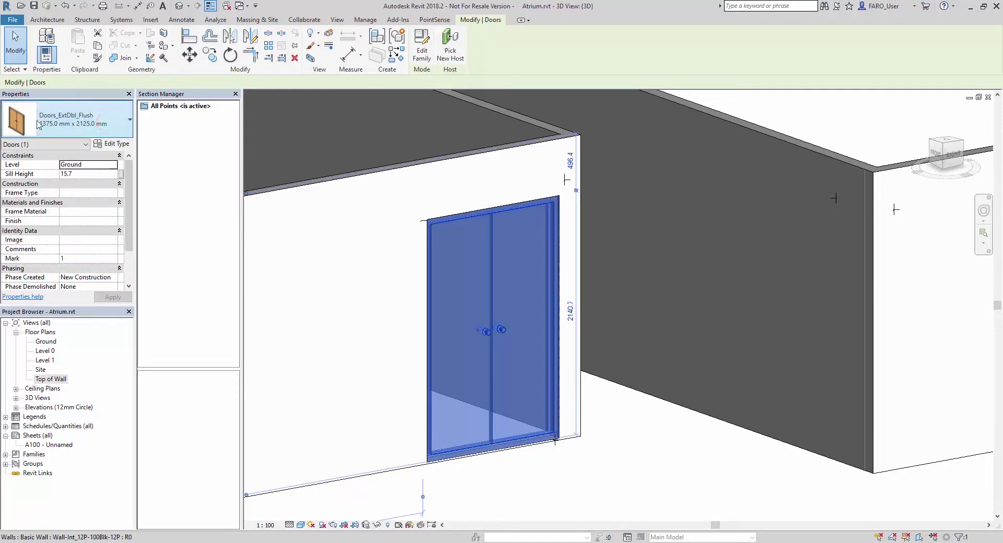
scroll(604, 403, "down", 3)
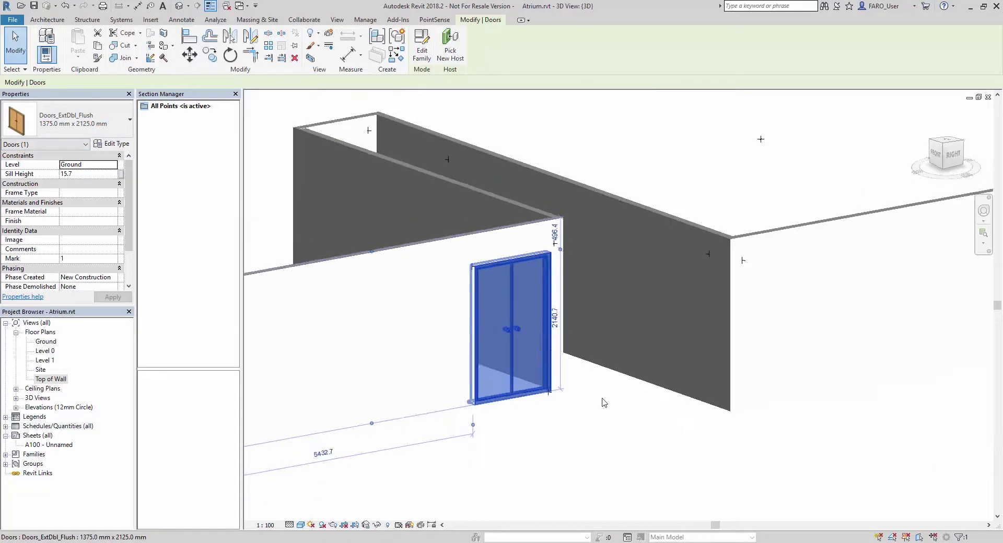
Return to SCENE and create a Doors_IntSgl 1010x2110mm door as a new family type from diagonal corners of the door beside the LAB lettering.
key("alt+Tab")
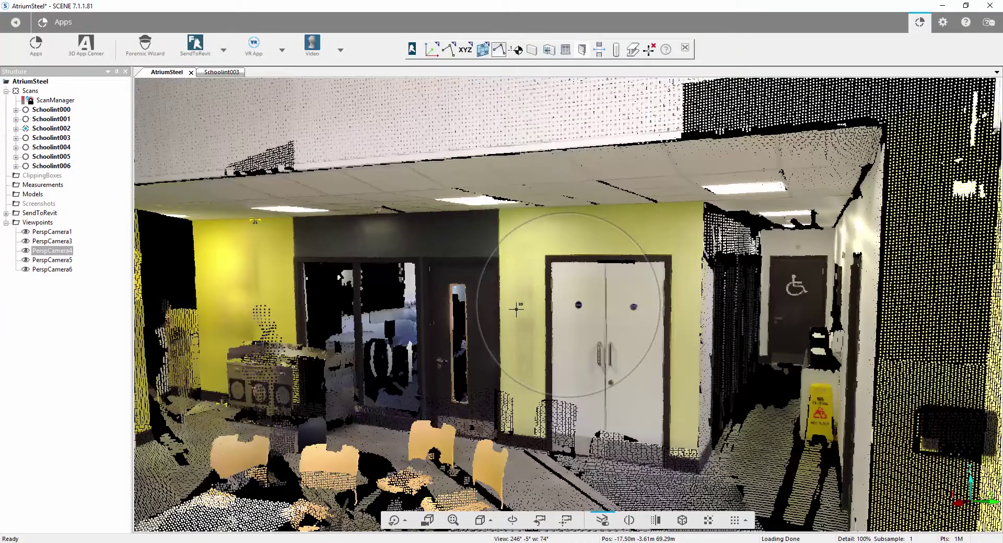
left_click_drag(538, 310, 717, 331)
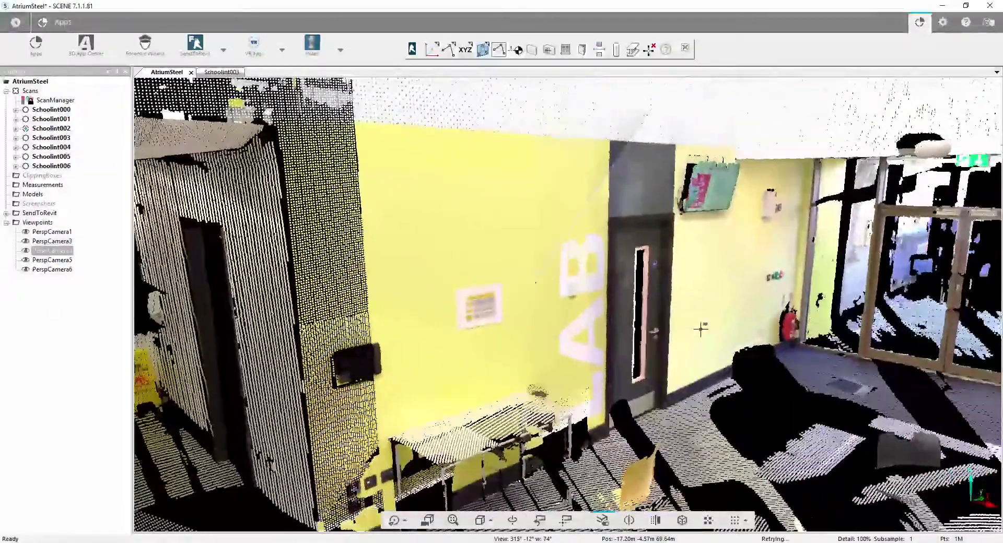
left_click(581, 50)
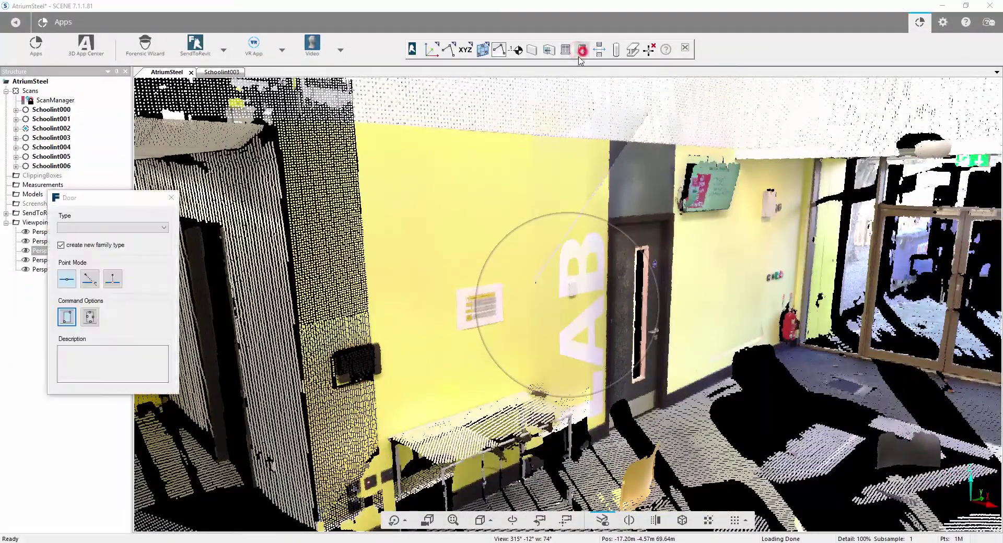
left_click(105, 228)
left_click(102, 256)
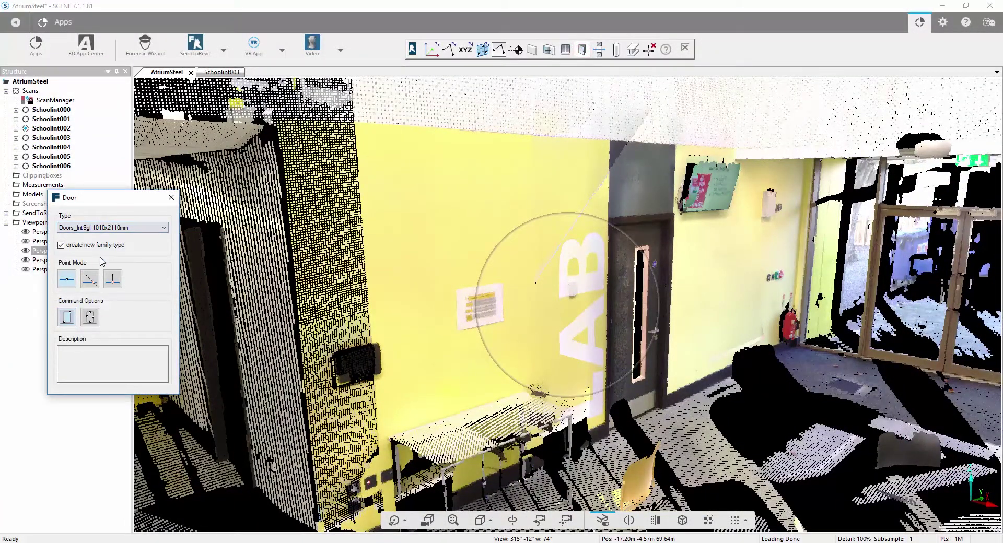
left_click(74, 317)
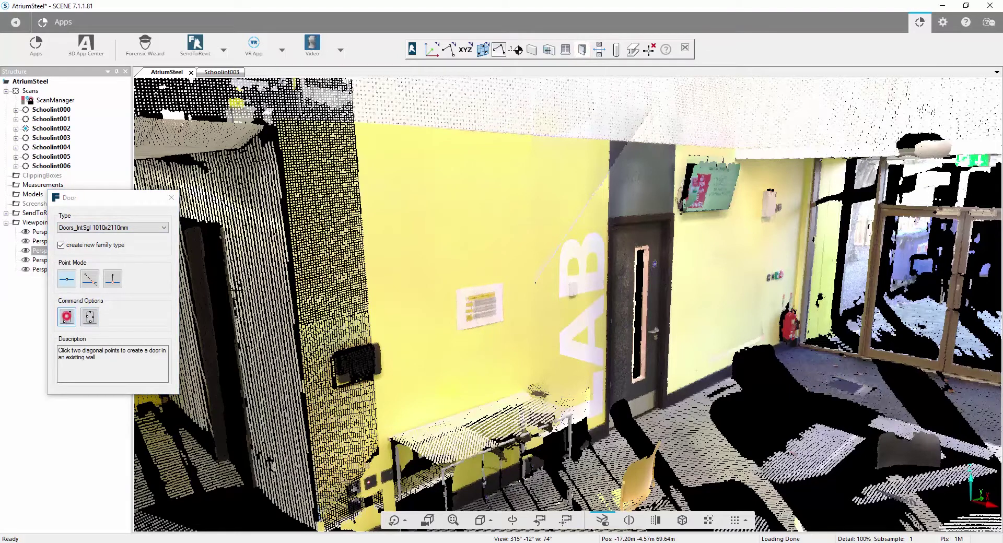
left_click(607, 219)
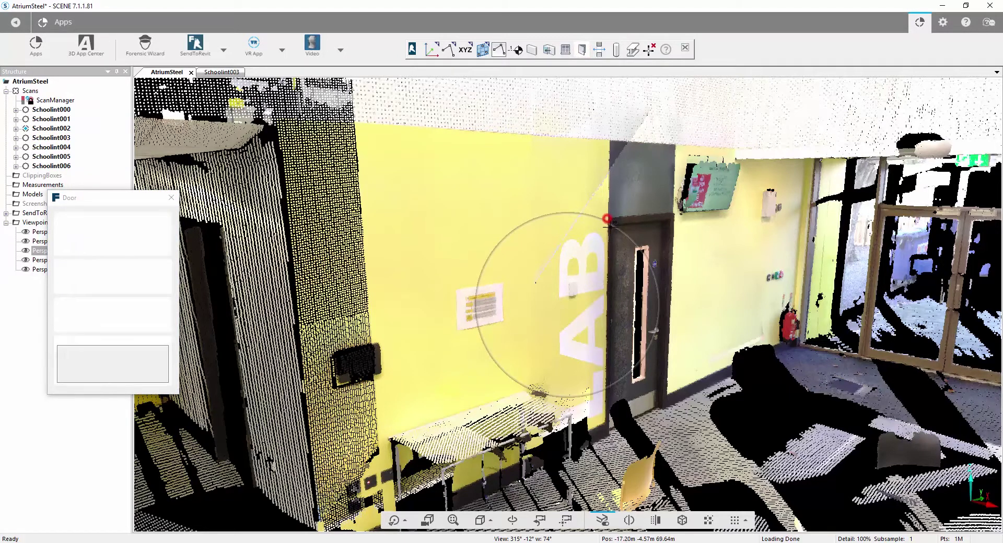
left_click(665, 408)
Switch to Revit and examine the new single door within the whole wall model.
left_click(209, 522)
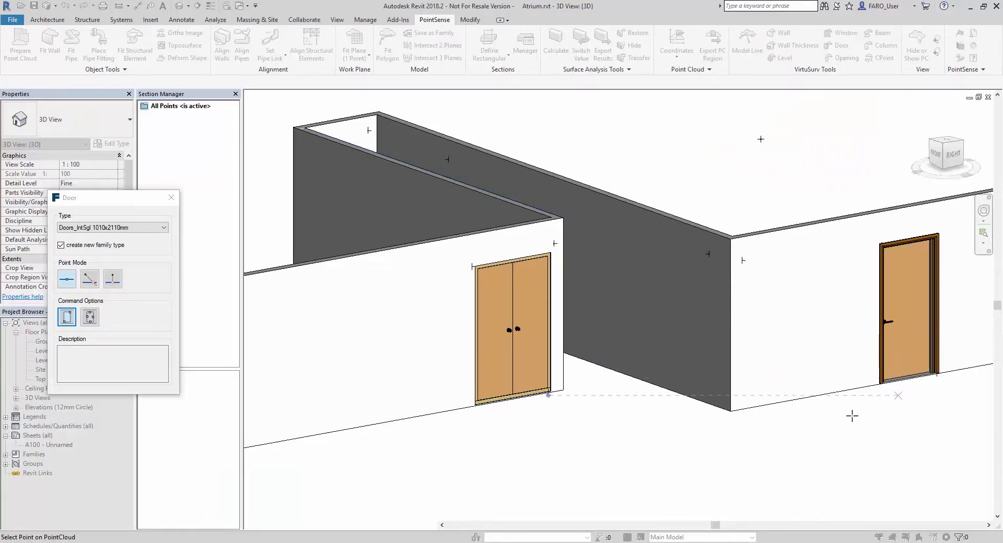
scroll(831, 416, "down", 2)
scroll(636, 400, "down", 3)
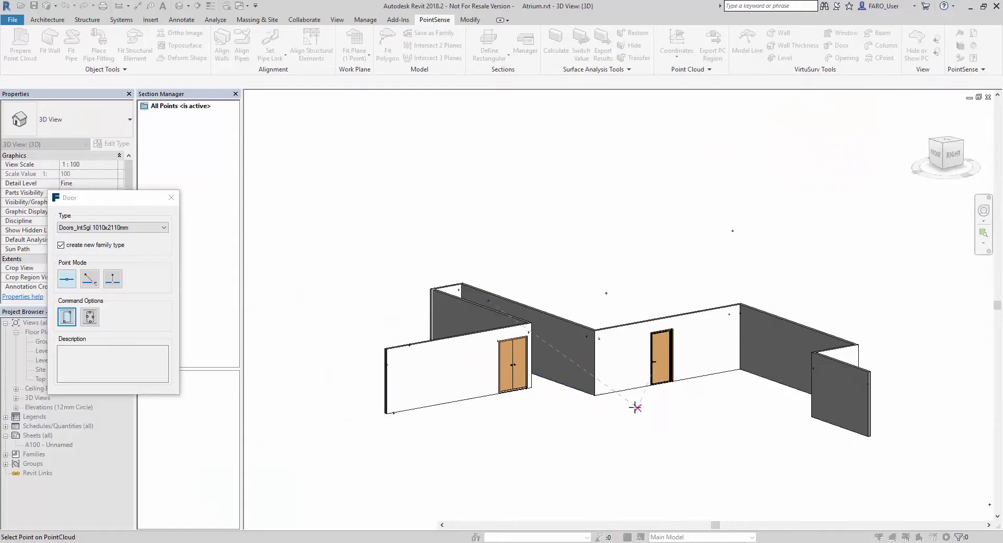